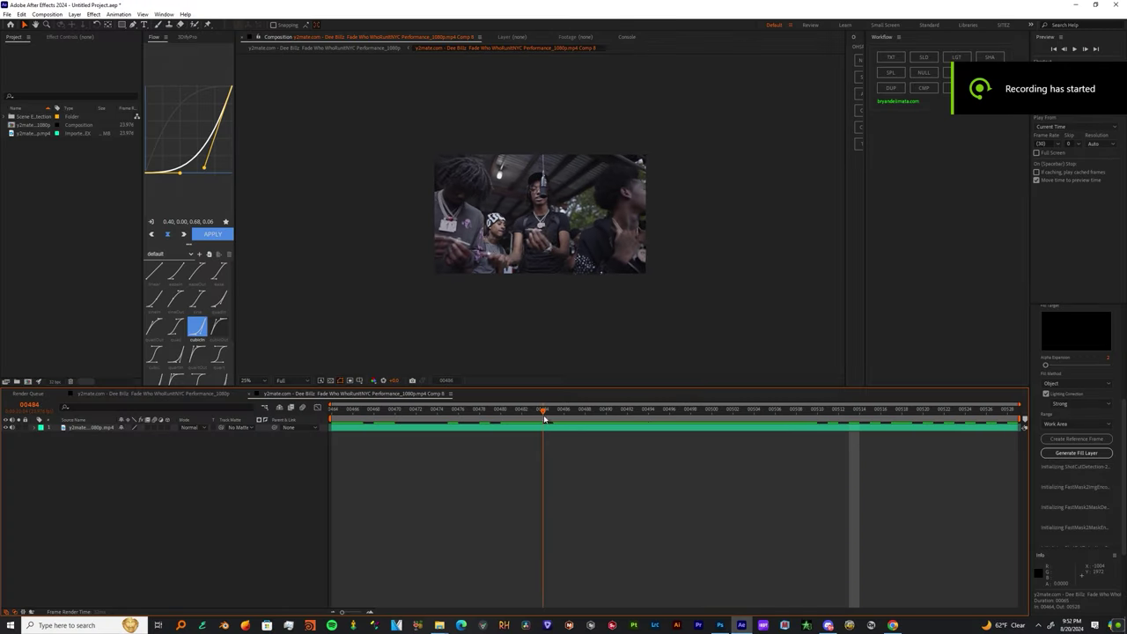
Step: Duplicate the video clip layer and rename the copy hand fix
left_click_drag(544, 419, 612, 414)
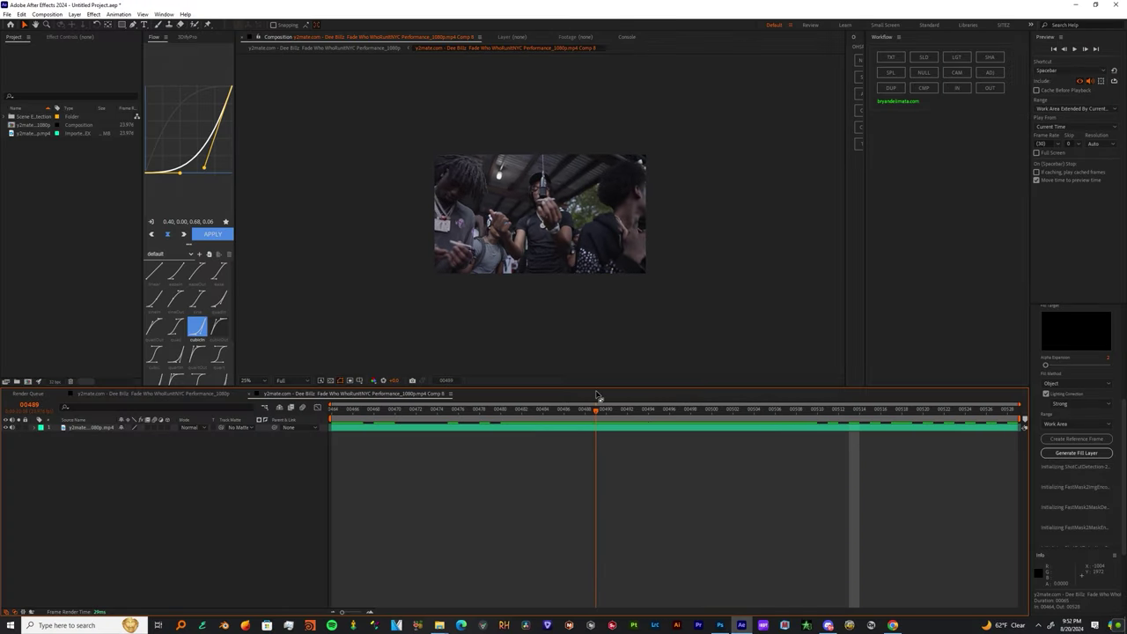
scroll(568, 262, "up", 5)
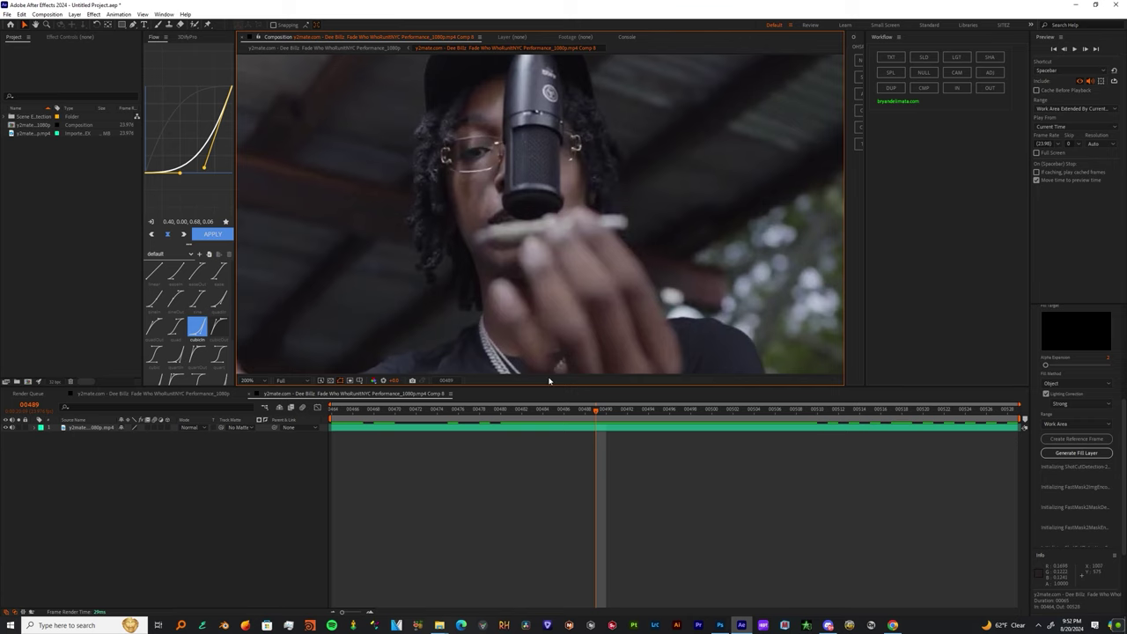
left_click_drag(524, 416, 595, 394)
left_click(553, 430)
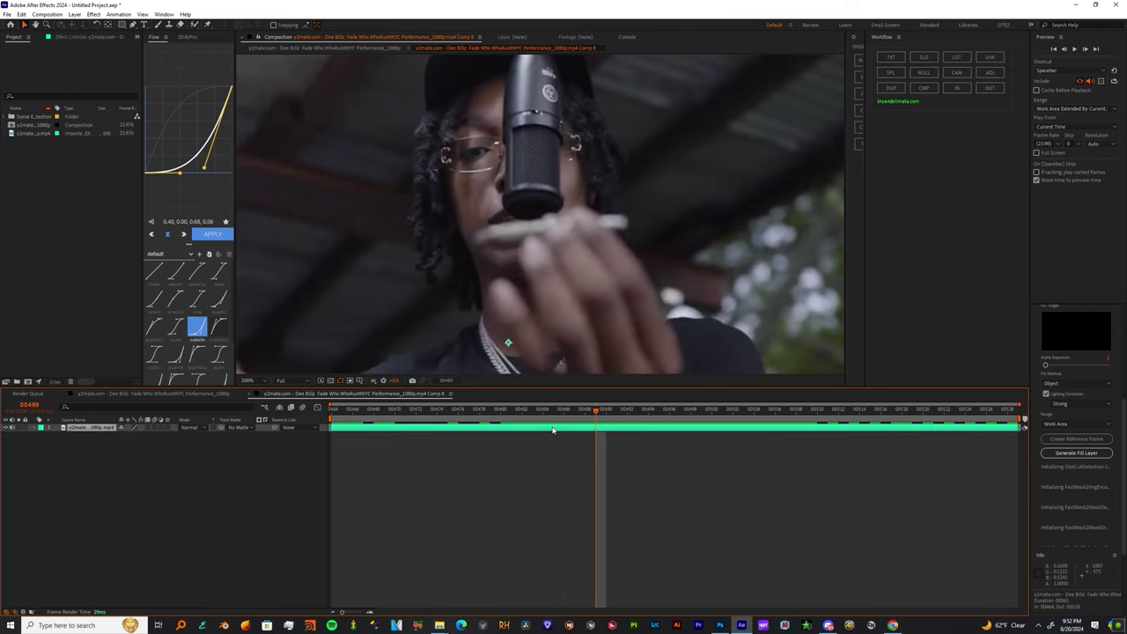
key("ctrl+d")
key("a")
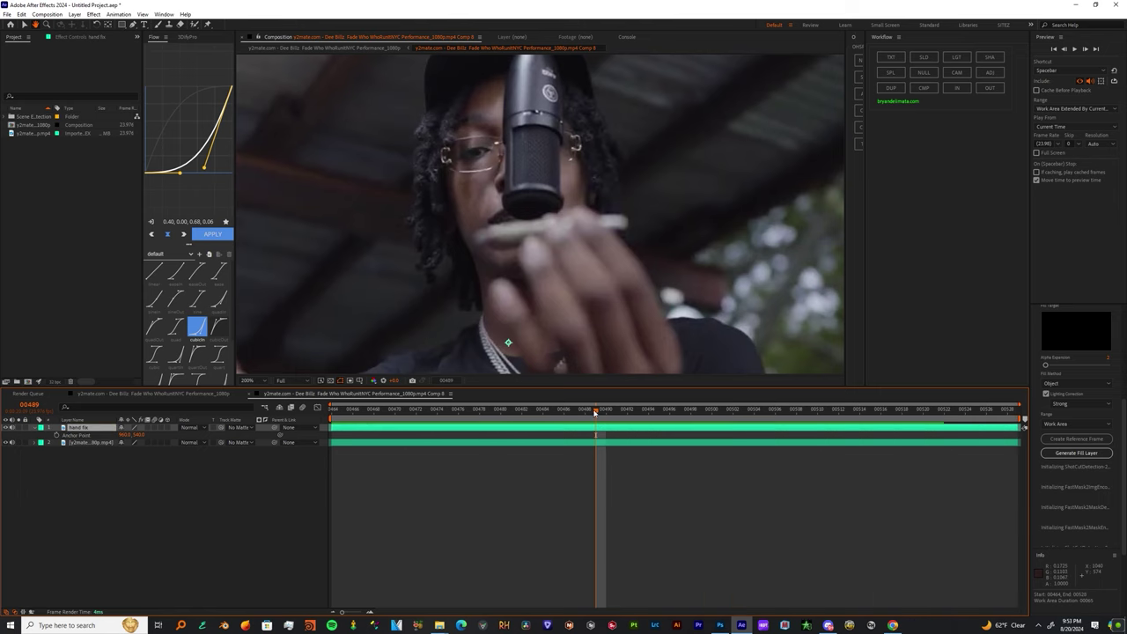
Step: Trim the hand fix layer to frames 488 through 490, where the hand passes in front of the microphone
key("Page_Up")
scroll(503, 230, "down", 1)
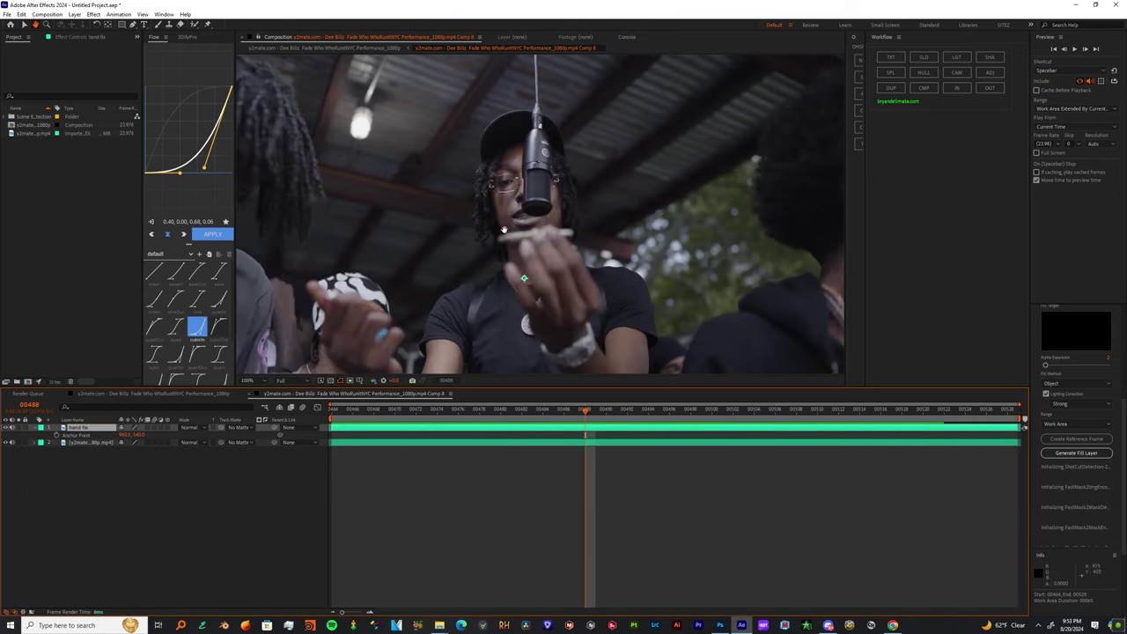
key("alt+w")
mouse_move(333, 427)
left_mouse_down()
mouse_move(585, 428)
mouse_move(599, 411)
mouse_move(709, 427)
mouse_move(616, 430)
left_mouse_up()
key("alt+]")
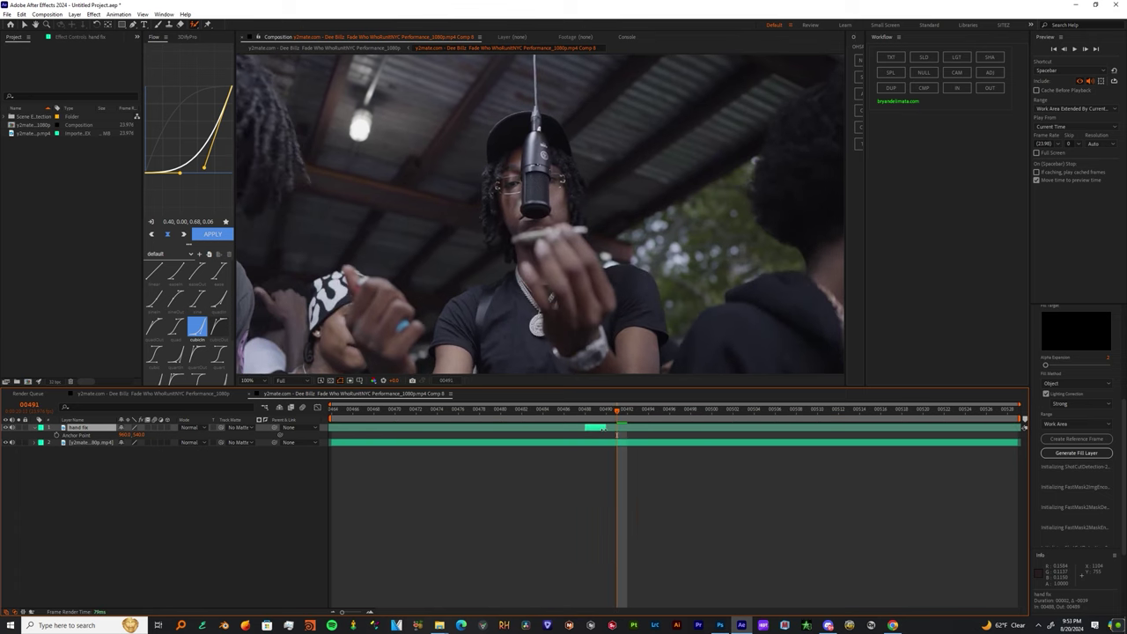
Step: Isolate the hand and the object it holds with the Roto Brush on the hand fix layer, covering its three frames
key("i")
double_click(596, 428)
left_click_drag(570, 151, 539, 156)
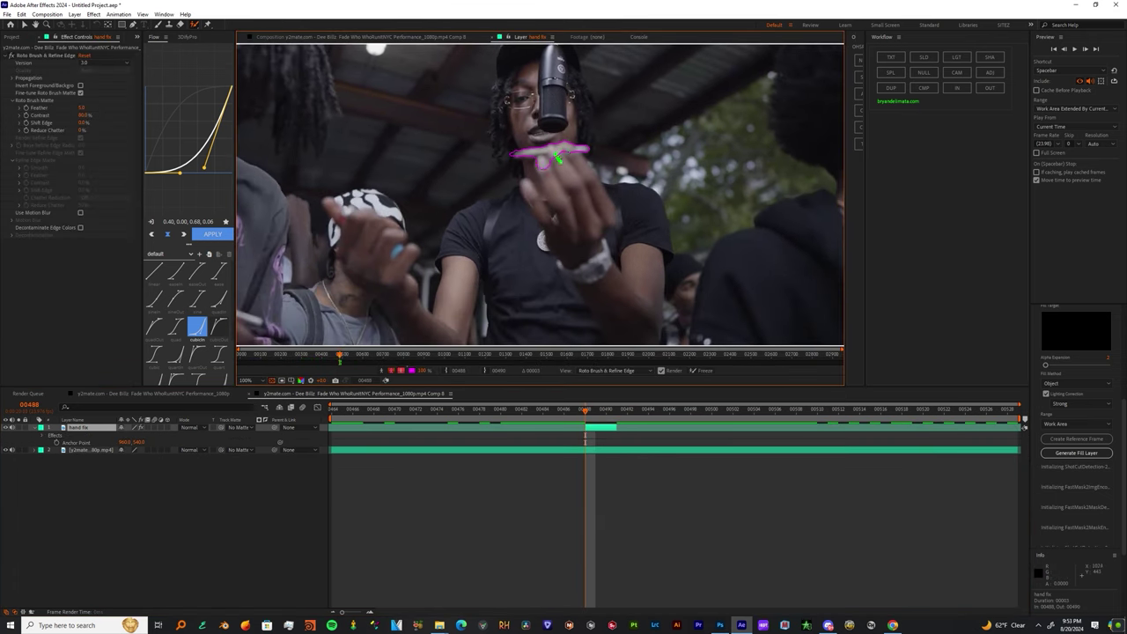
key("Page_Down")
key("Page_Down")
Step: Apply the Mocha AE effect to the original video clip layer and launch Mocha
key("ctrl+space")
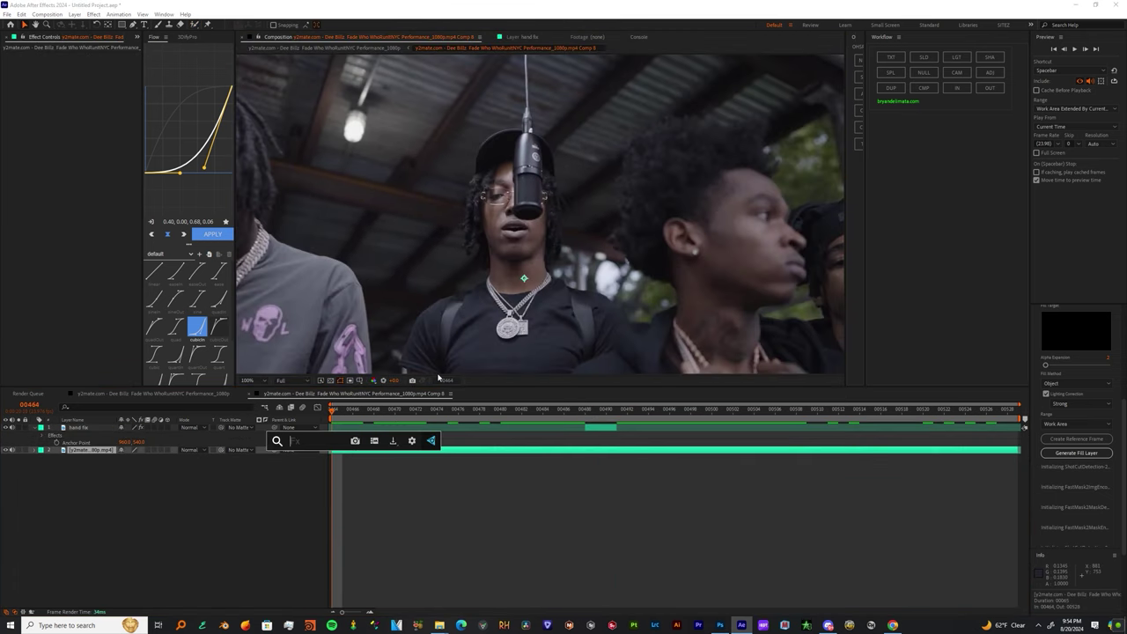
type("mocha")
key("Down")
key("Return")
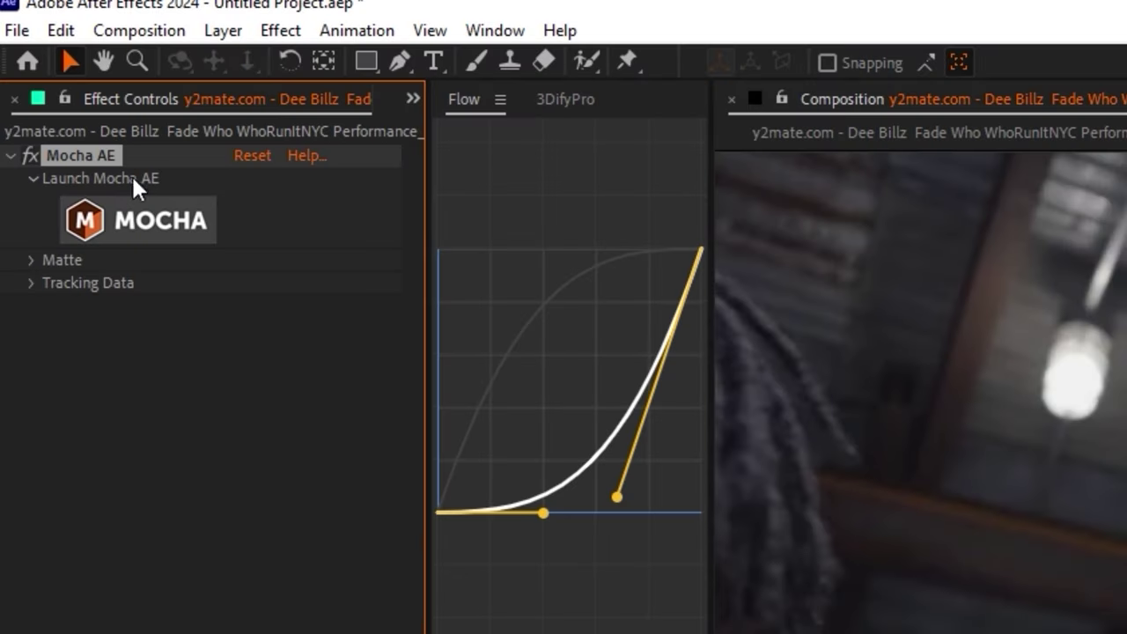
left_click(138, 217)
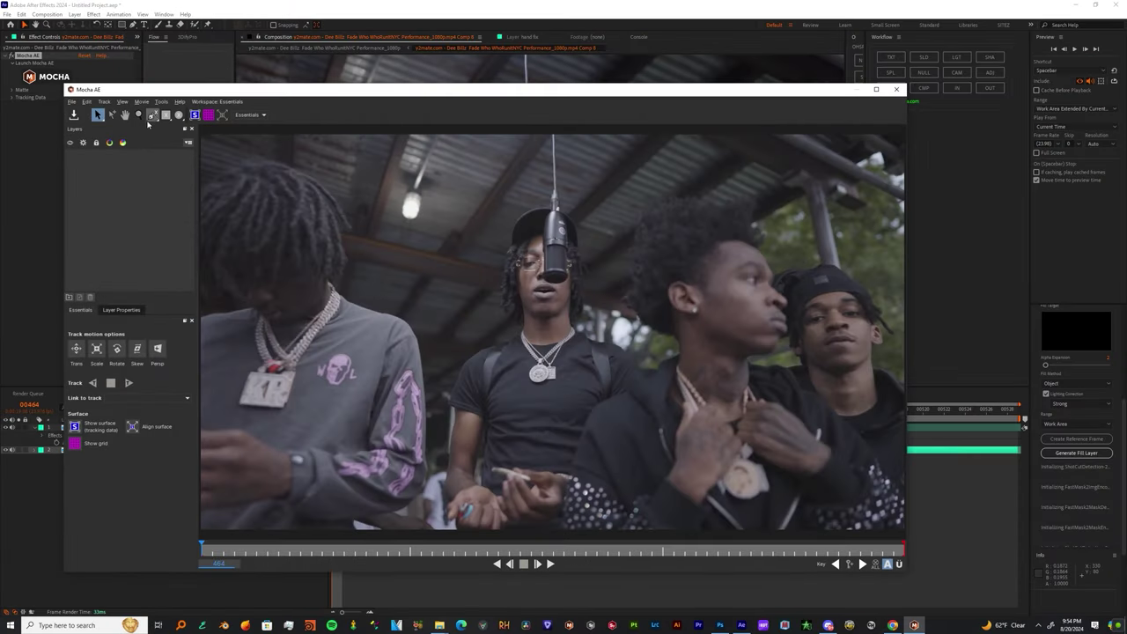
Step: Outline the hanging microphone with a spline at frame 464 as the area to track
left_click(153, 115)
scroll(559, 222, "up", 8)
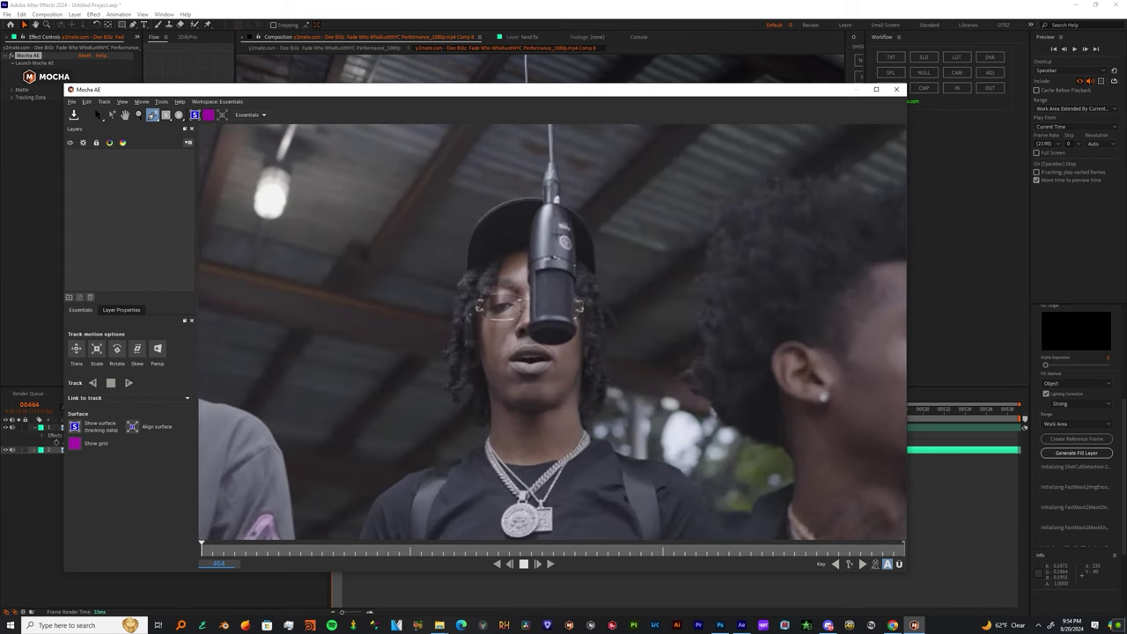
left_click_drag(567, 164, 596, 218)
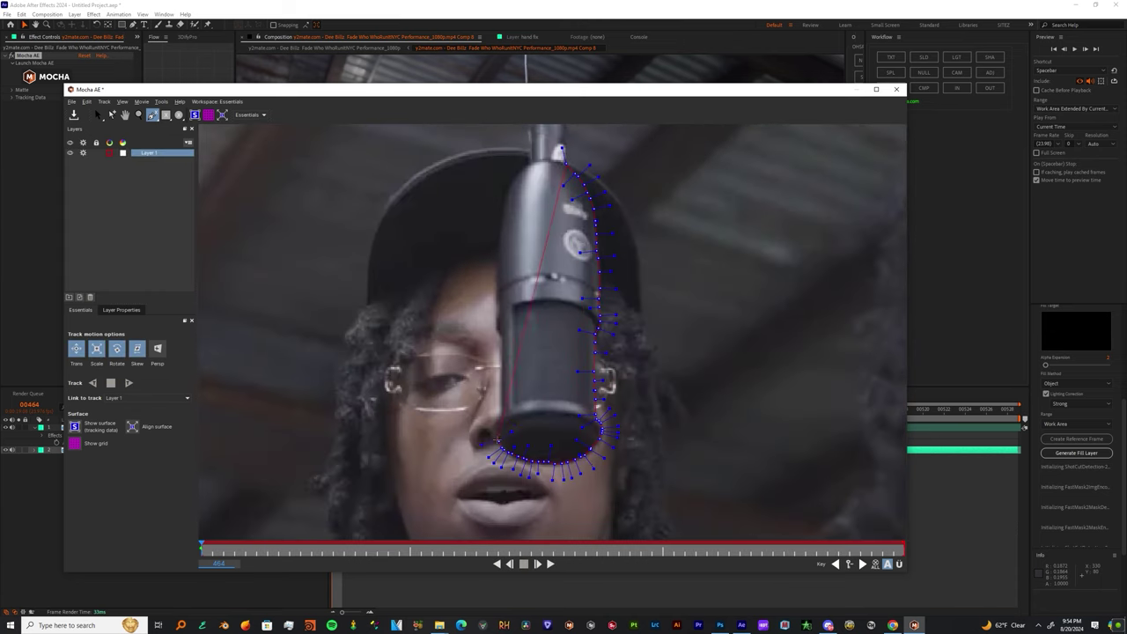
key("f")
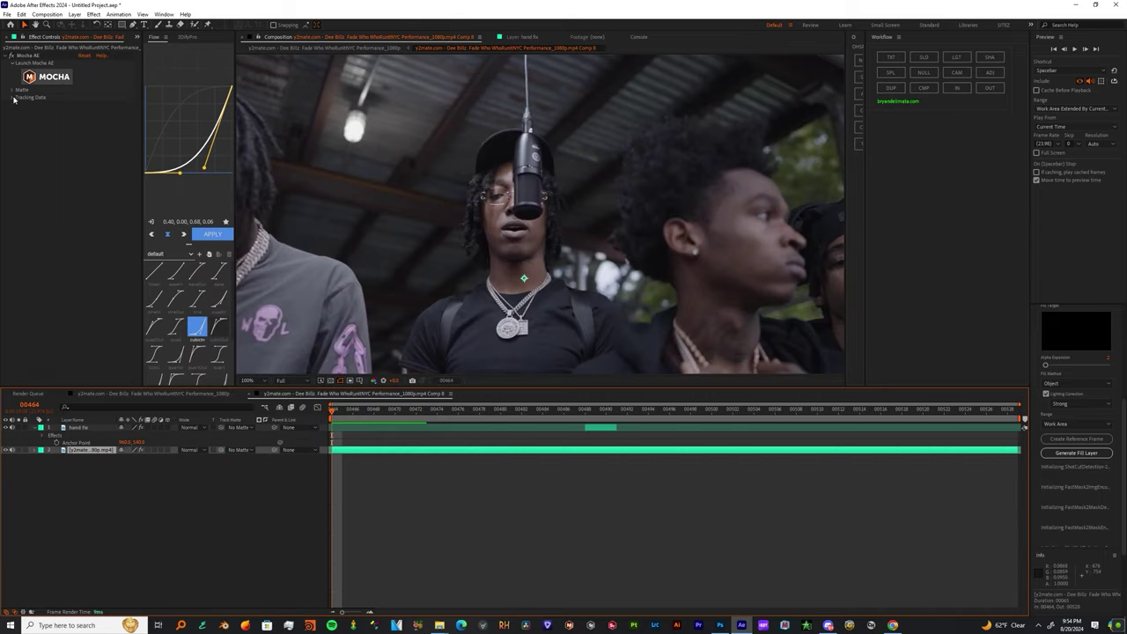
Step: Create the track data from the microphone layer in the Mocha effect and scrub through the clip to check the track
left_click(13, 99)
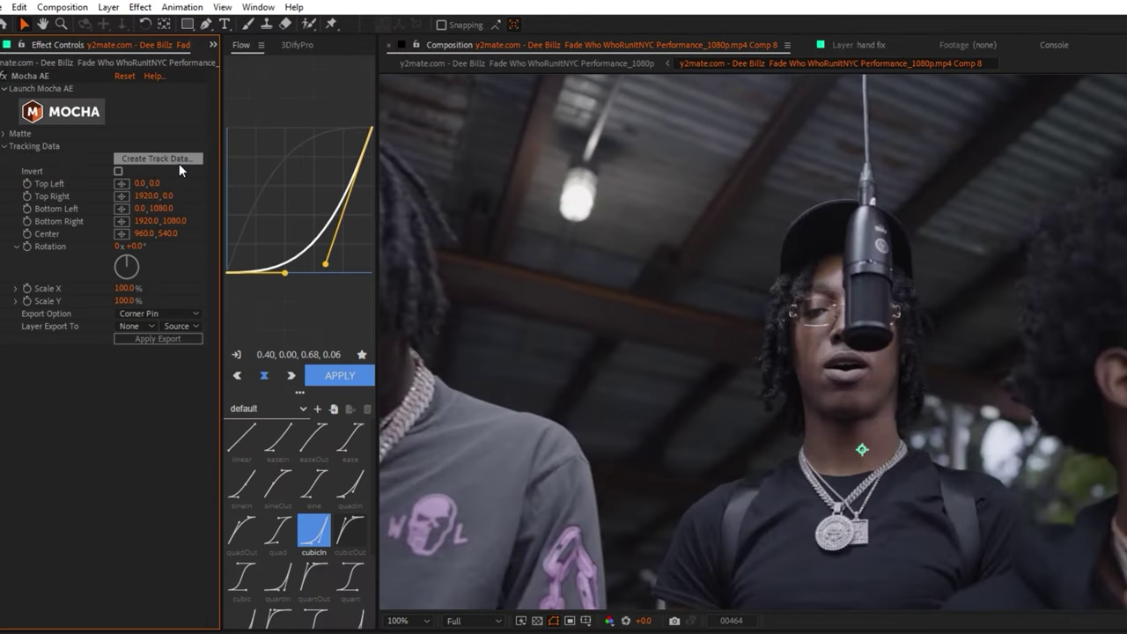
left_click(119, 104)
left_click(298, 266)
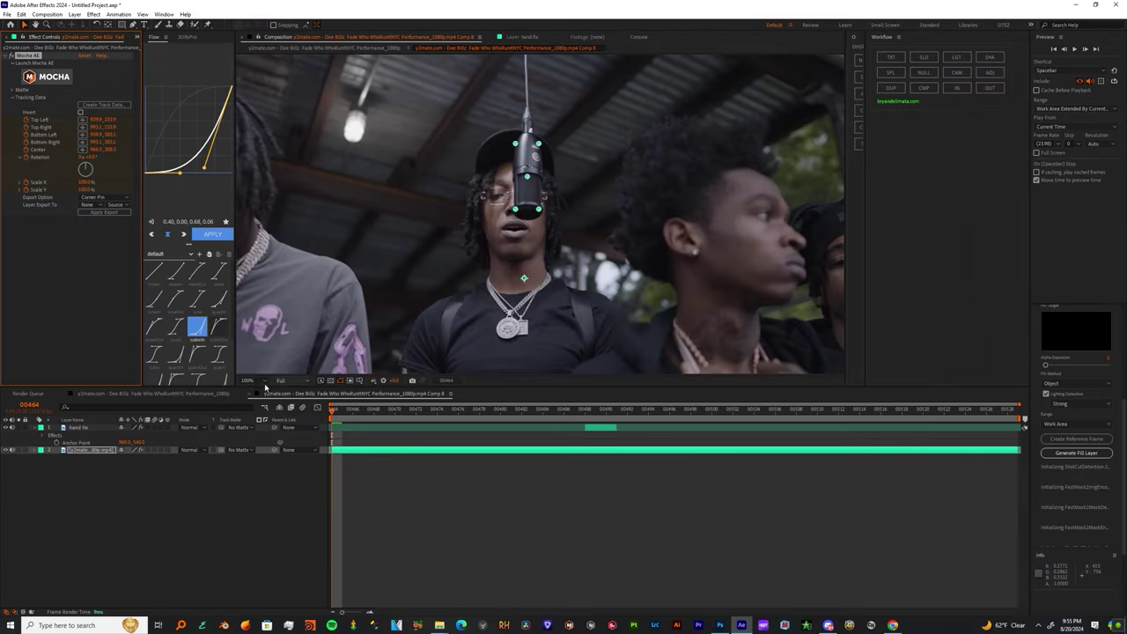
left_click_drag(335, 417, 692, 438)
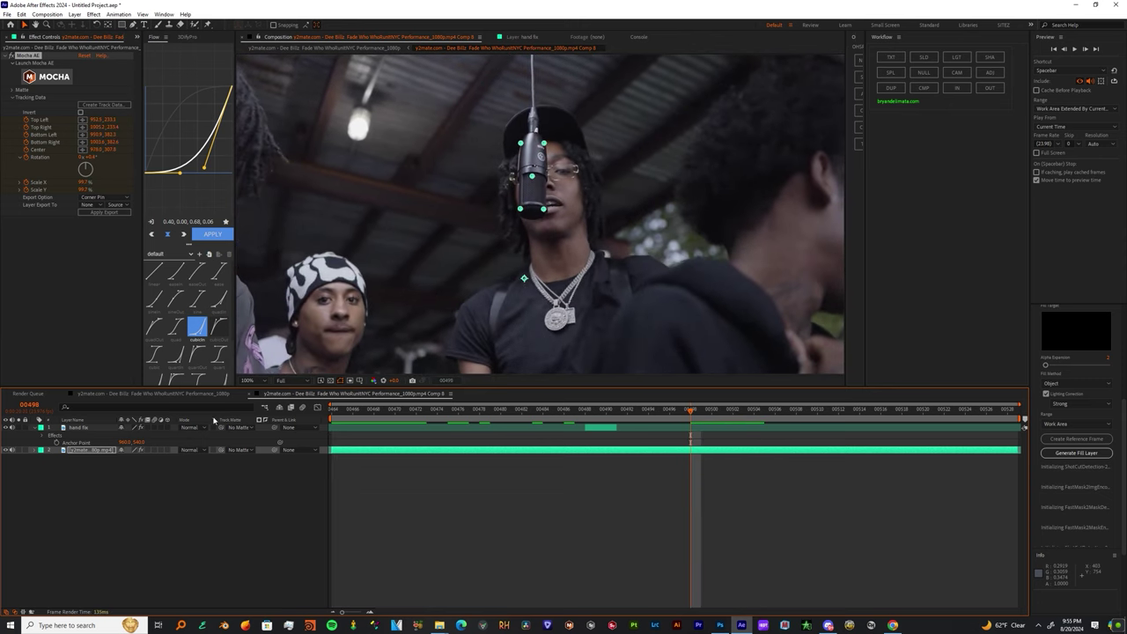
Step: Add a null object and apply the clip's Mocha tracking data to Null 1 with the Transform export option
left_click(924, 72)
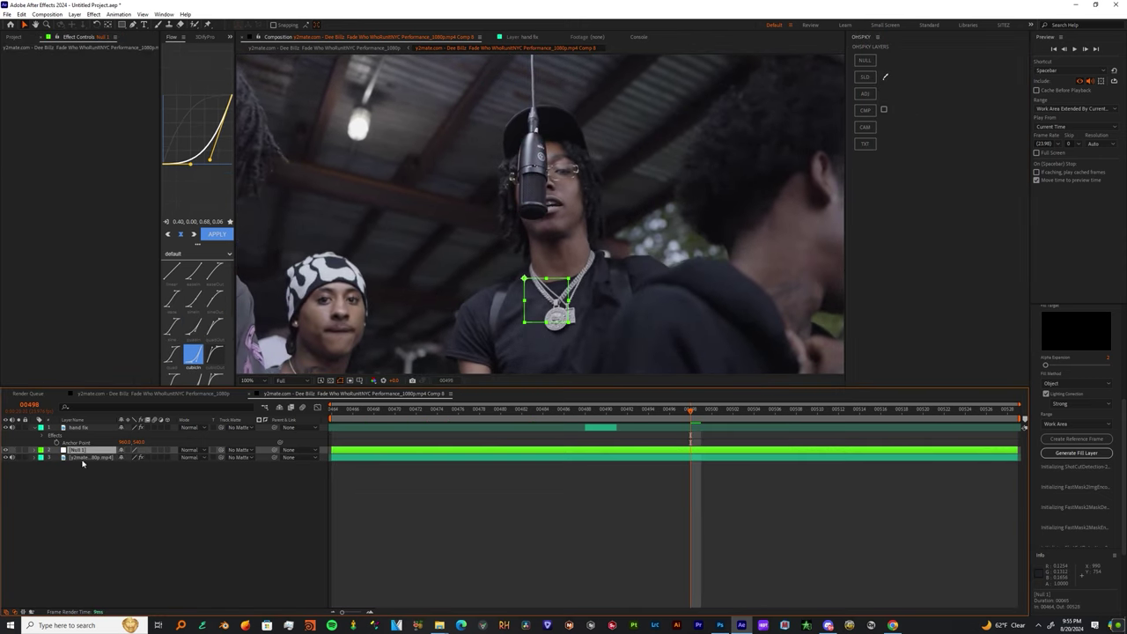
left_click(84, 457)
left_click(94, 204)
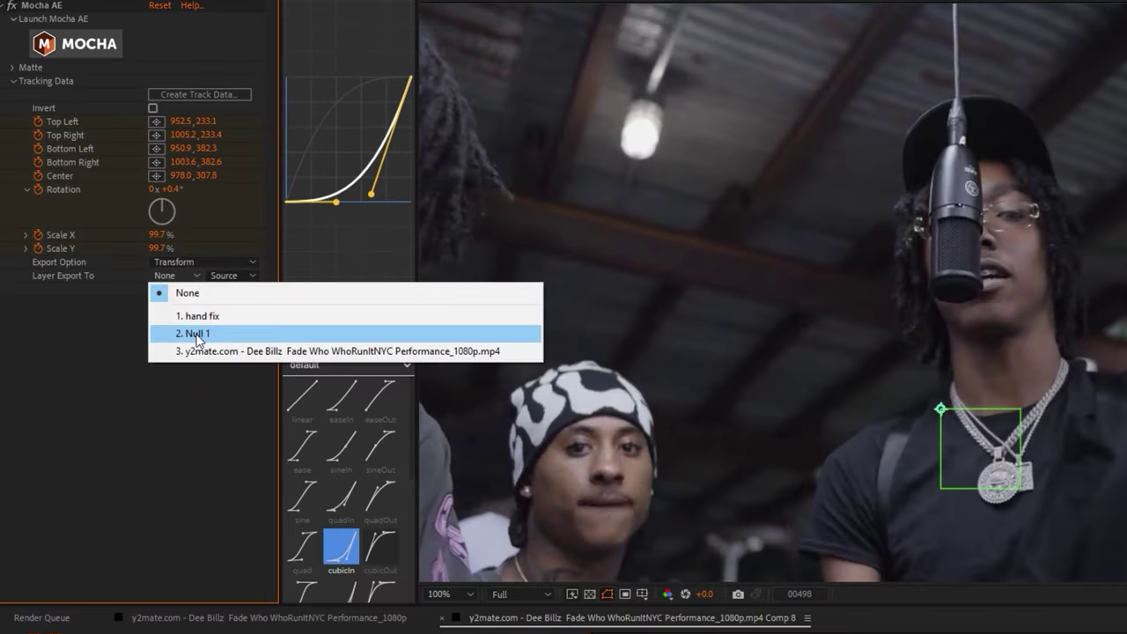
left_click(197, 333)
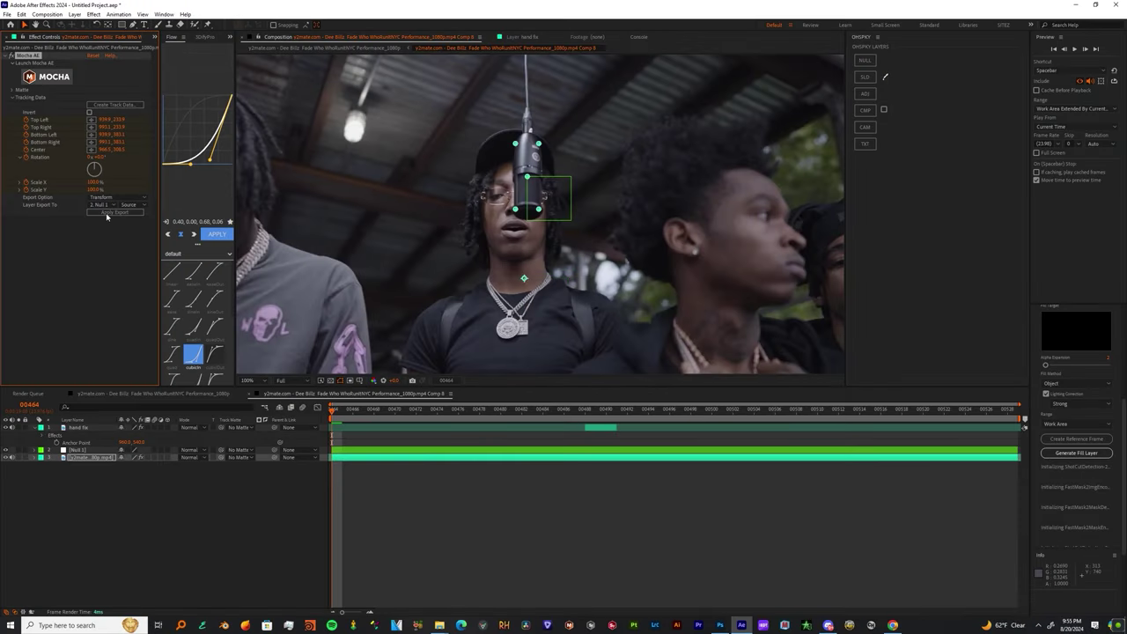
key("space")
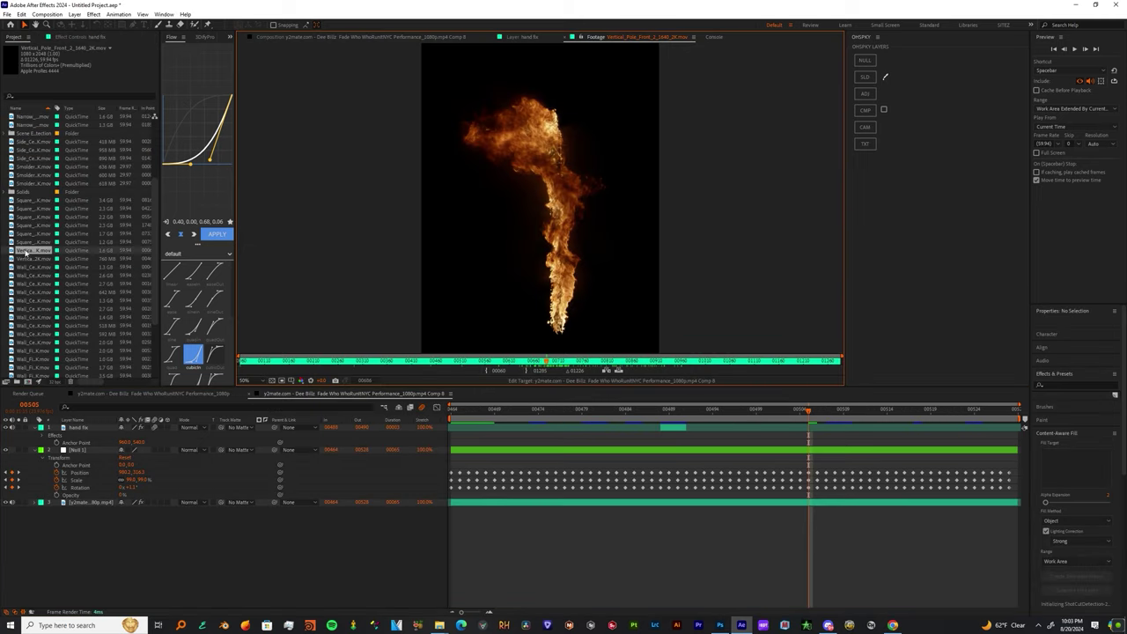
Step: Place the Vertical_Pole_Front_2_1640_2K.mov flame clip above Null 1 and shift it sideways onto the microphone
left_click_drag(25, 253, 477, 451)
key("ctrl+alt+shift+y")
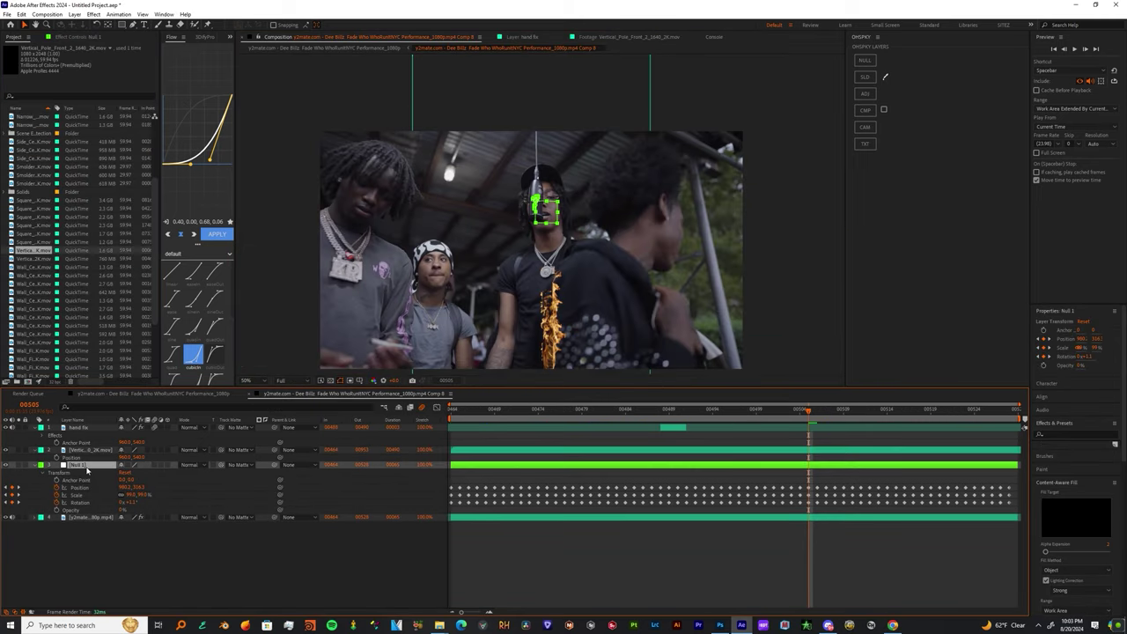
left_click_drag(494, 410, 448, 409)
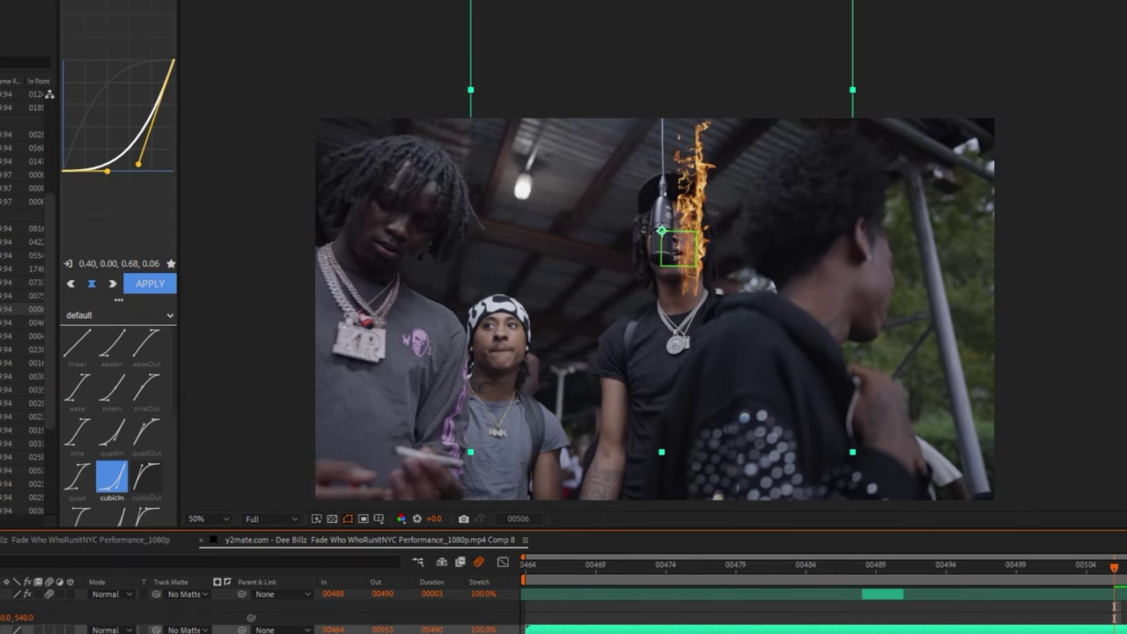
left_click_drag(118, 500, 56, 500)
scroll(507, 385, "up", 2)
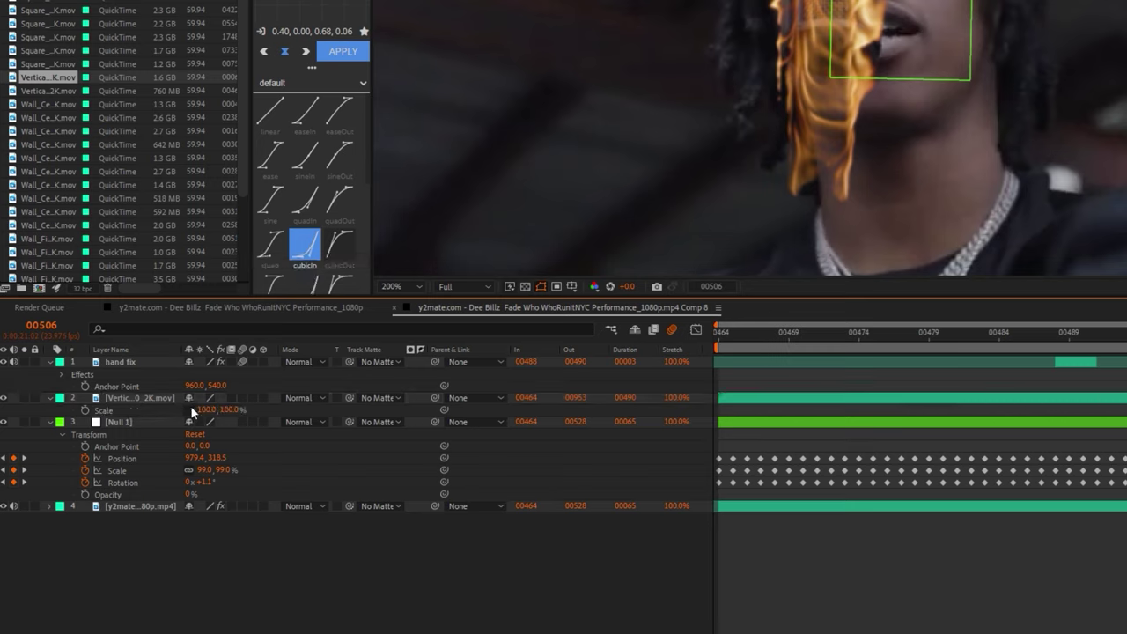
Step: Enlarge the flame clip so it covers the microphone
left_click(231, 410)
type("111")
key("Return")
key("ctrl+z")
left_click_drag(206, 410, 231, 410)
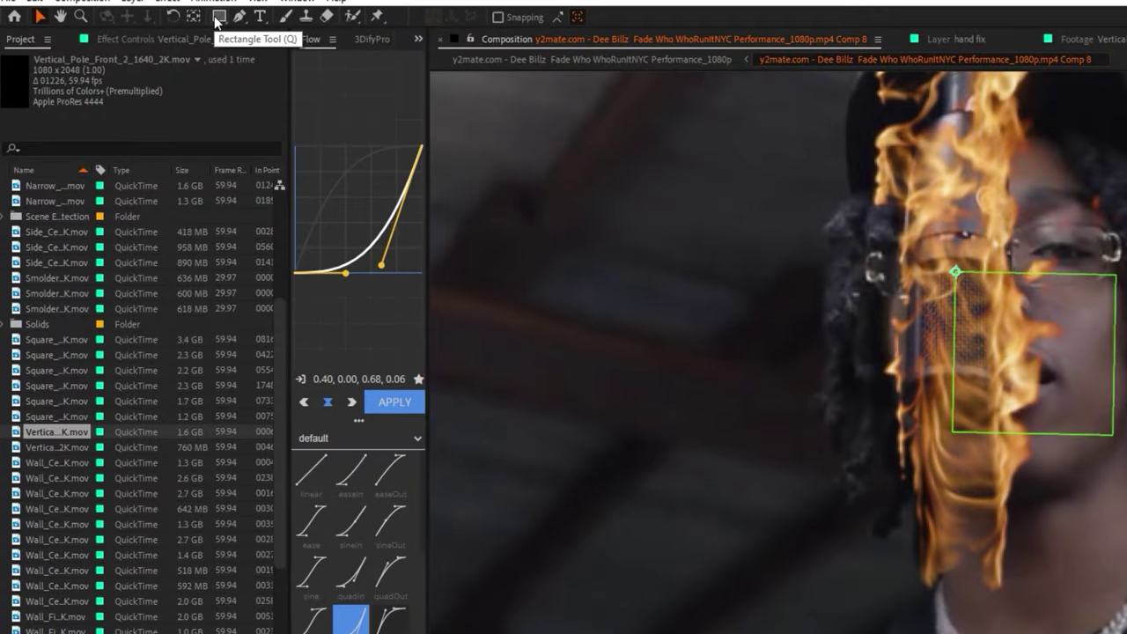
Step: Draw an elliptical mask on the flame clip and set Mask 1 to Subtract
left_click(216, 17)
left_click(273, 51)
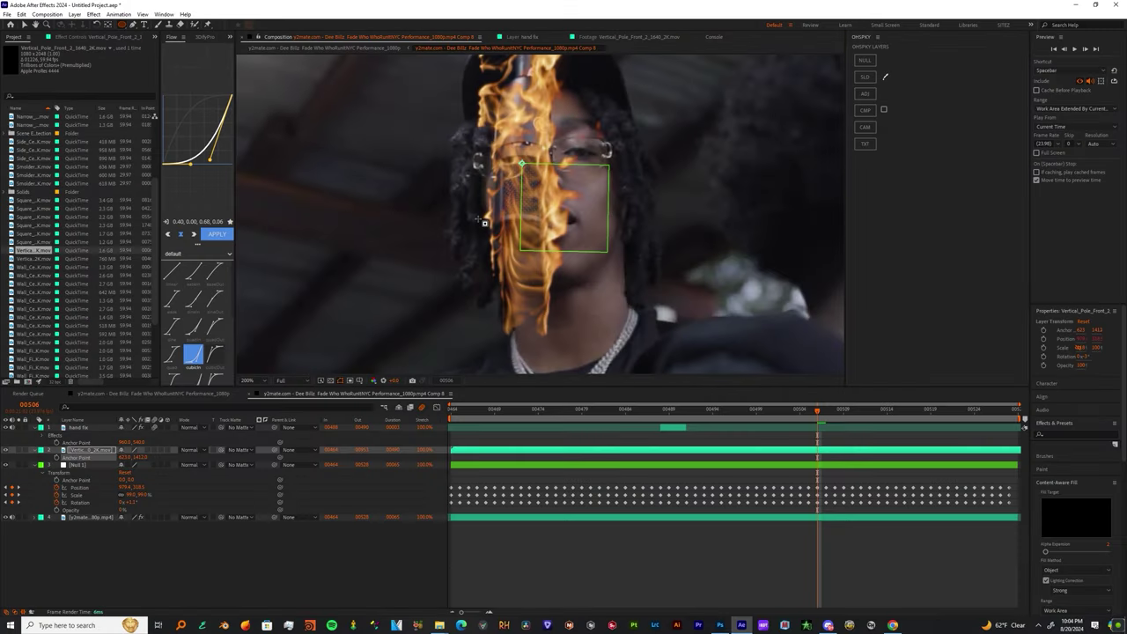
left_click_drag(864, 363, 1014, 476)
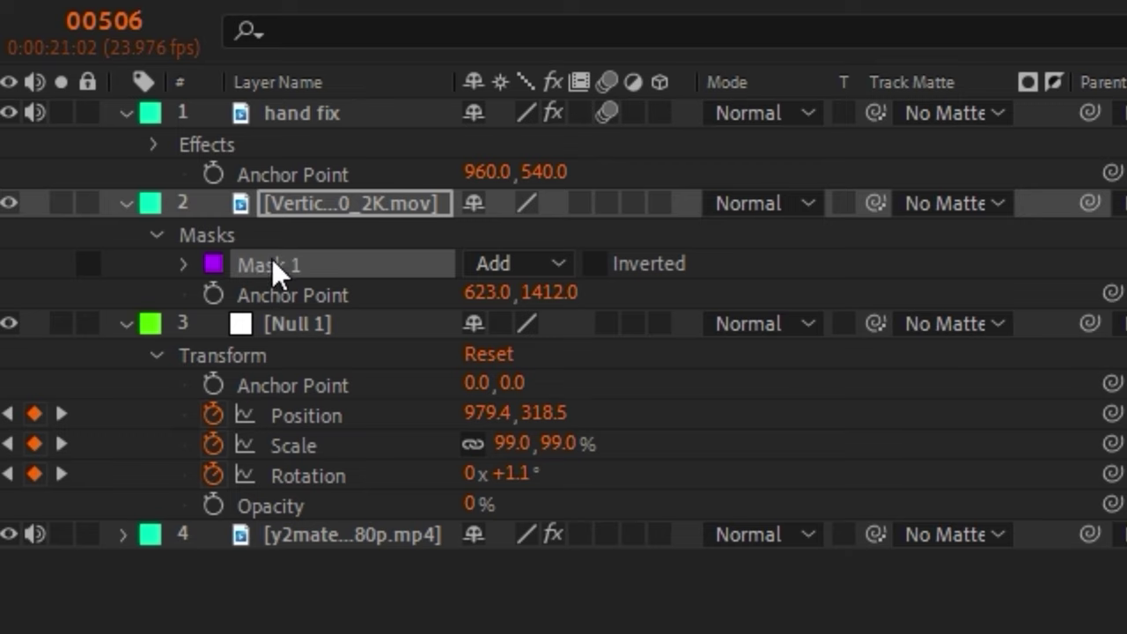
left_click(519, 263)
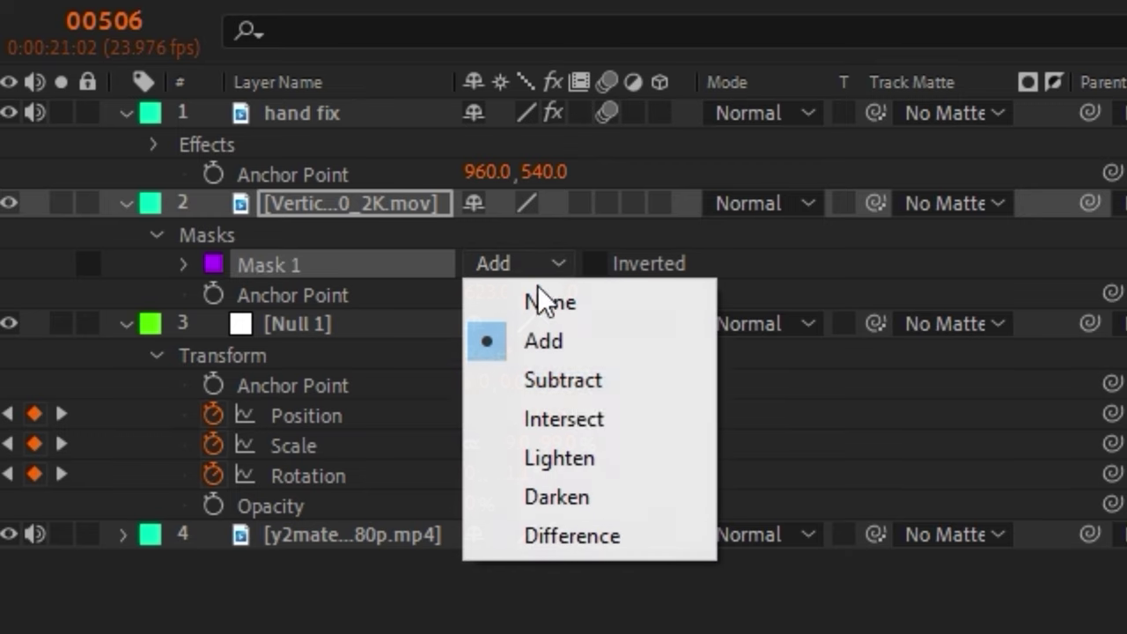
left_click(577, 386)
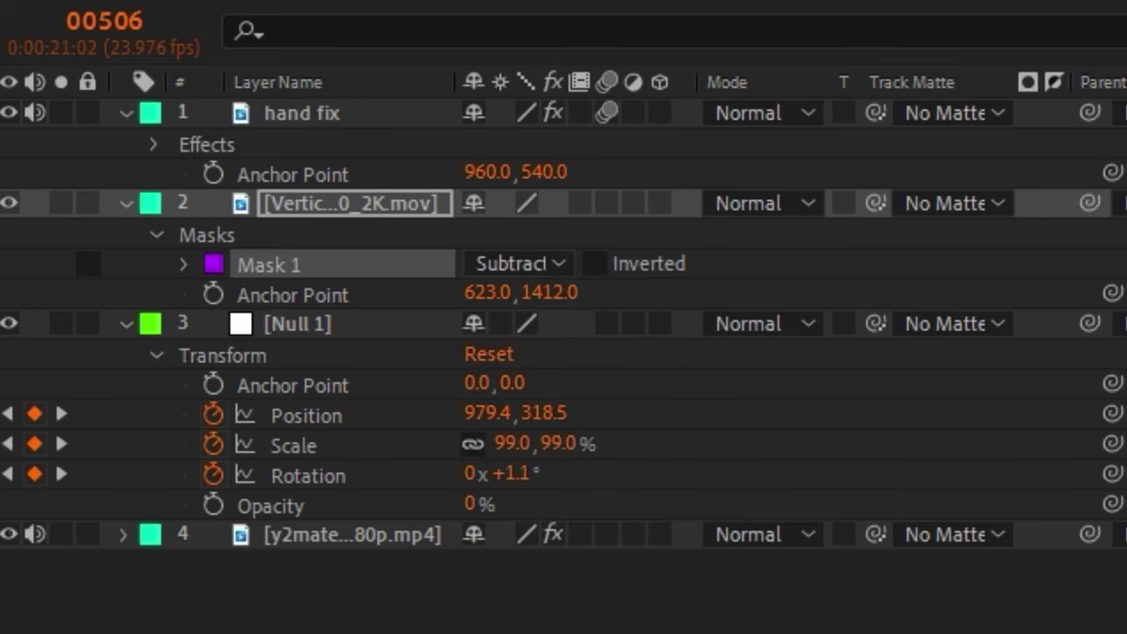
Step: Feather Mask 1 on the flame clip by 14 pixels and preview the burning microphone
left_click(183, 264)
left_click_drag(516, 324, 649, 325)
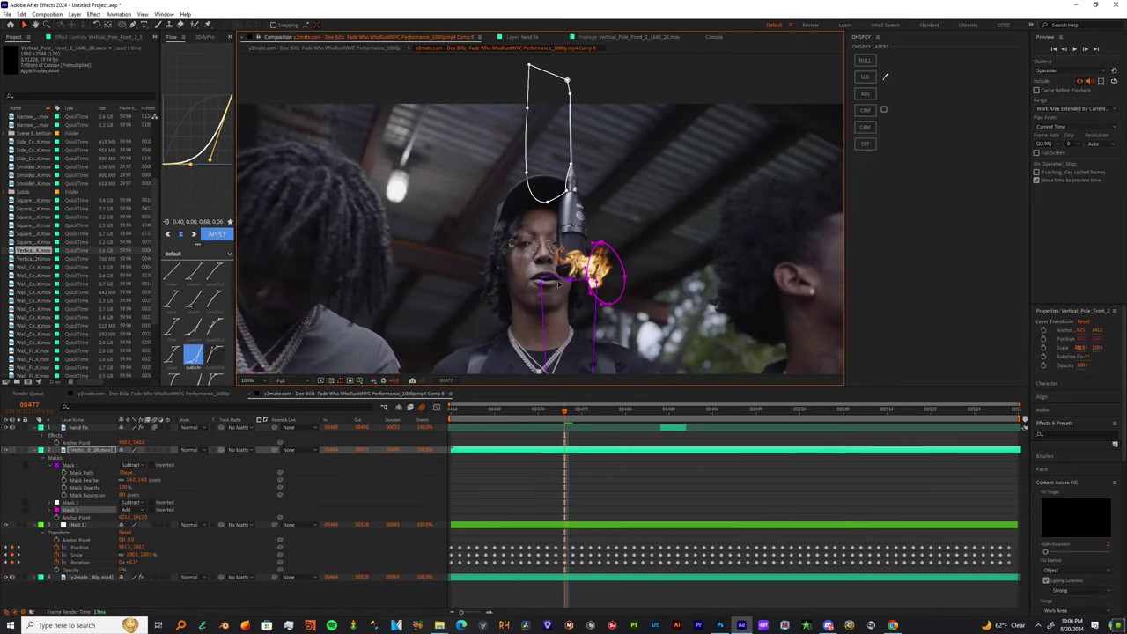
scroll(557, 283, "up", 2)
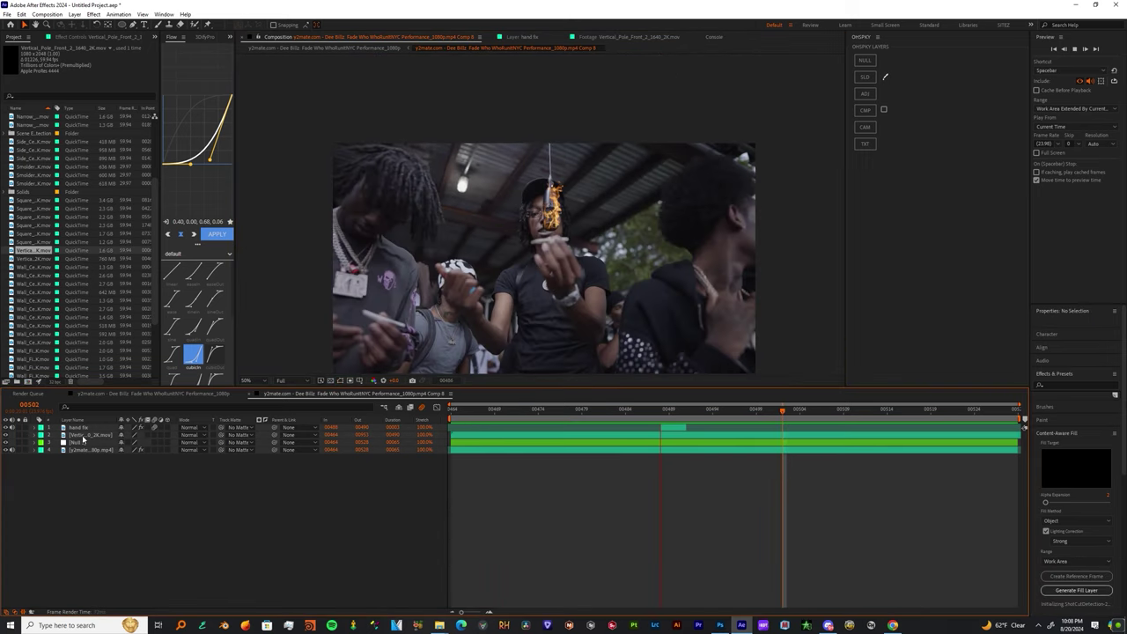
key("space")
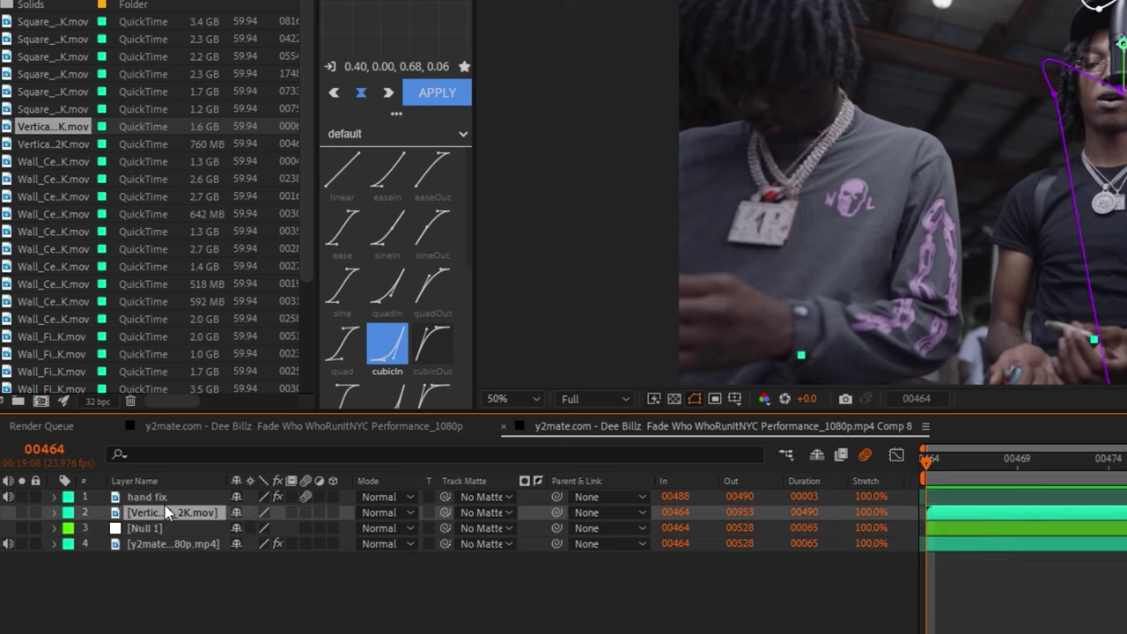
Step: Rename the Vertical_Pole_Front clip layer as flame
key("Return")
type("flame")
key("Return")
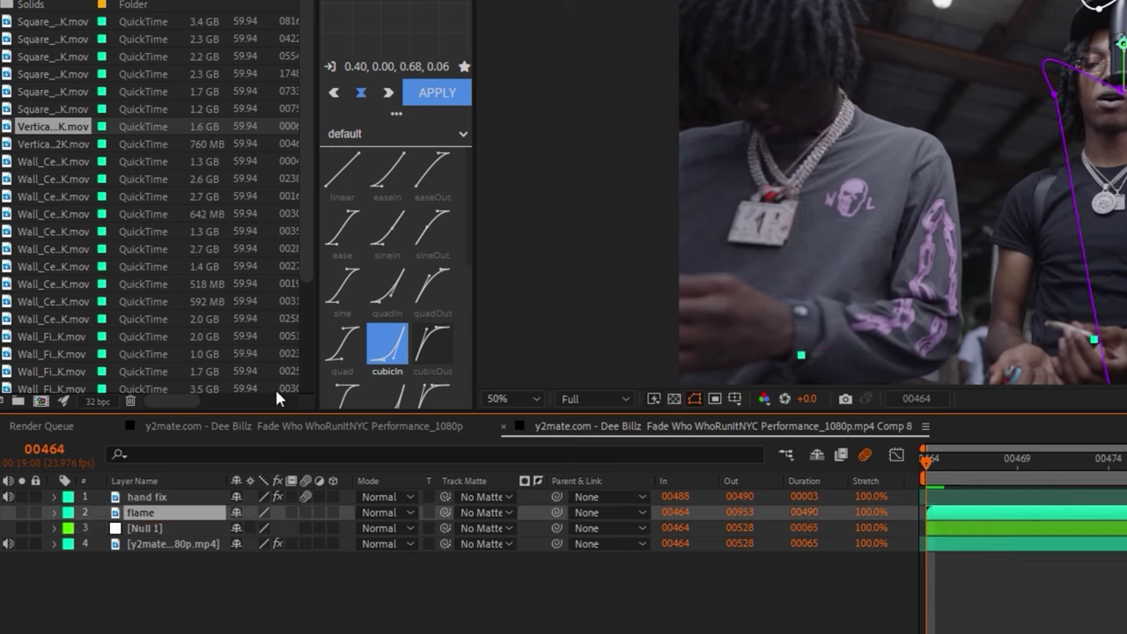
Step: Add an adjustment layer directly above the flame layer and rename it heatwave
key("ctrl+alt+y")
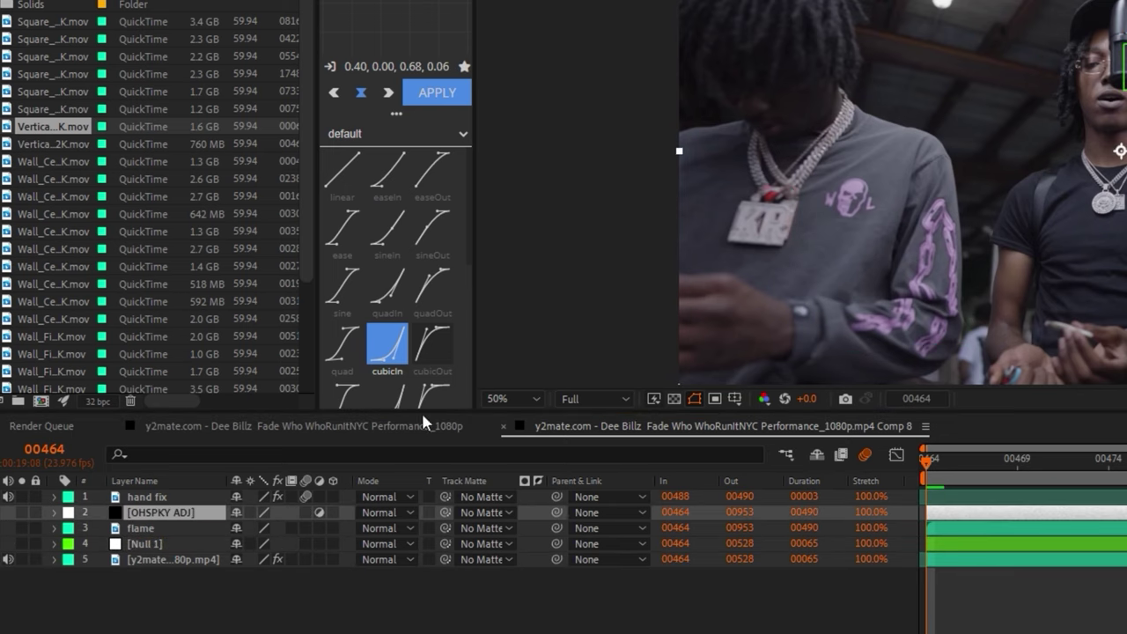
left_click(163, 514)
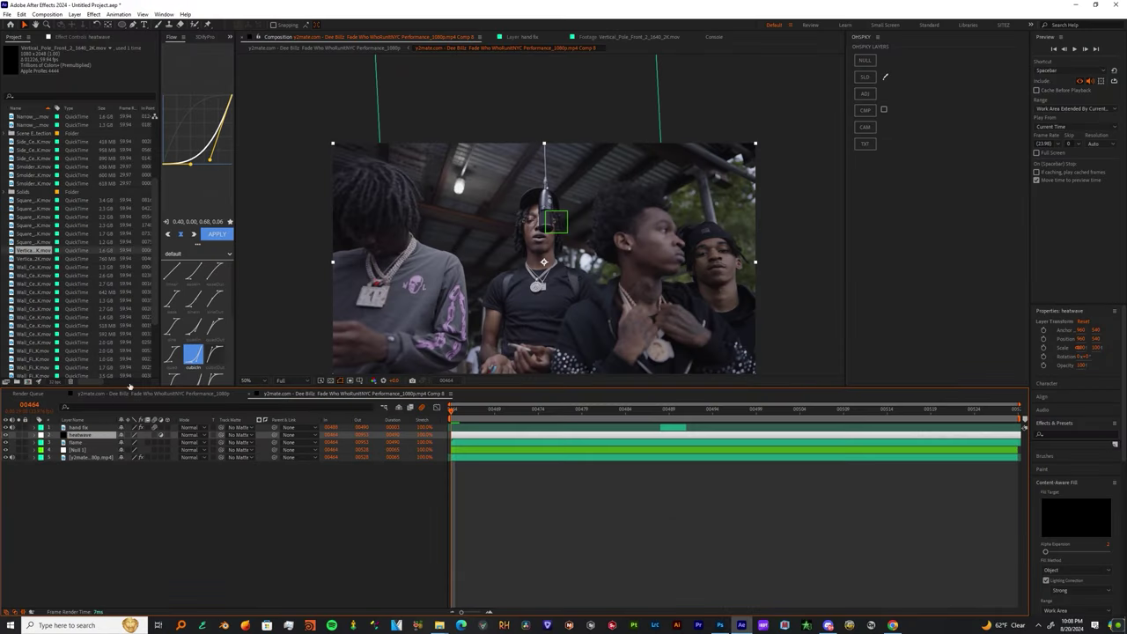
Step: Apply the Universe Heatwave effect to the heatwave adjustment layer
left_click(122, 25)
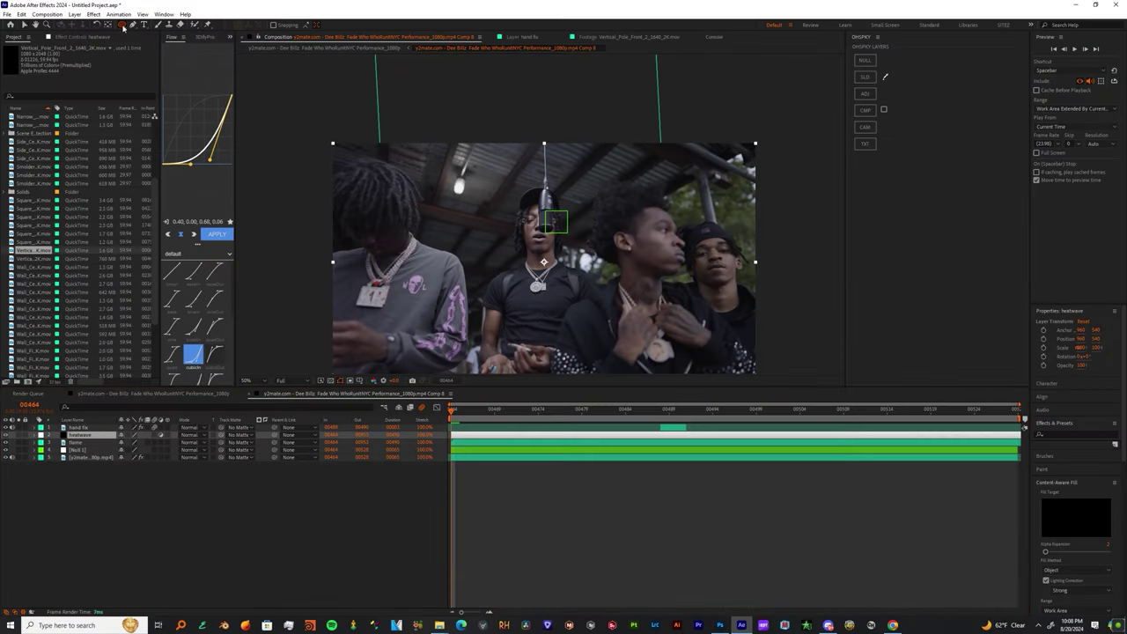
left_click(81, 457)
left_click(79, 434)
key("ctrl+space")
type("heatwave")
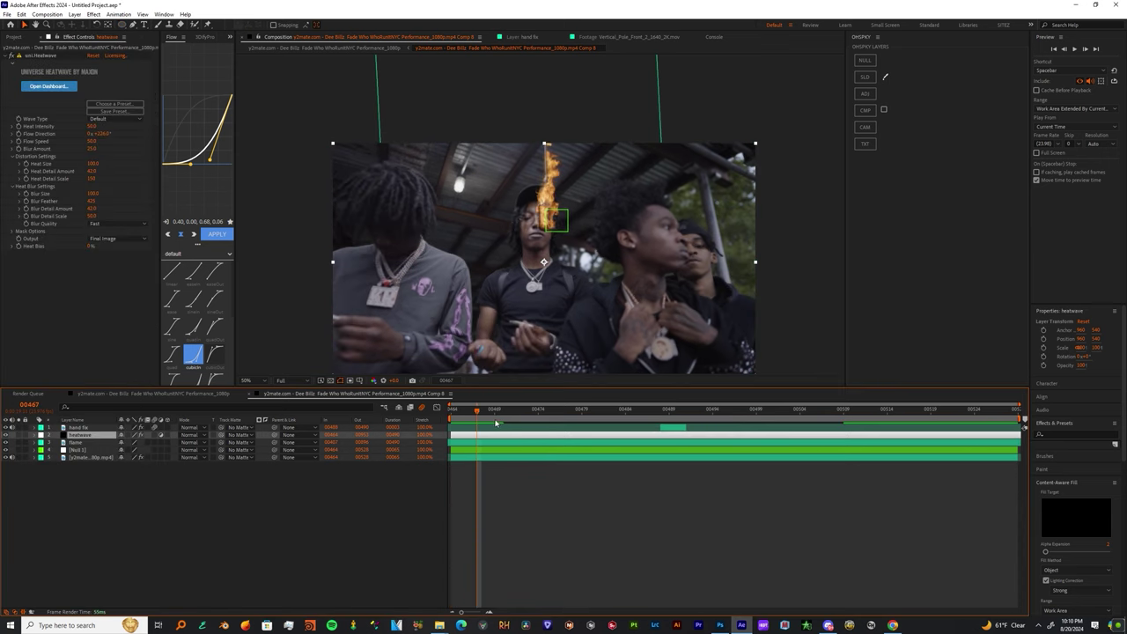
Step: Draw an elliptical mask around the burning microphone on the heatwave layer at the first frame
left_click_drag(494, 411, 385, 408)
left_click(121, 25)
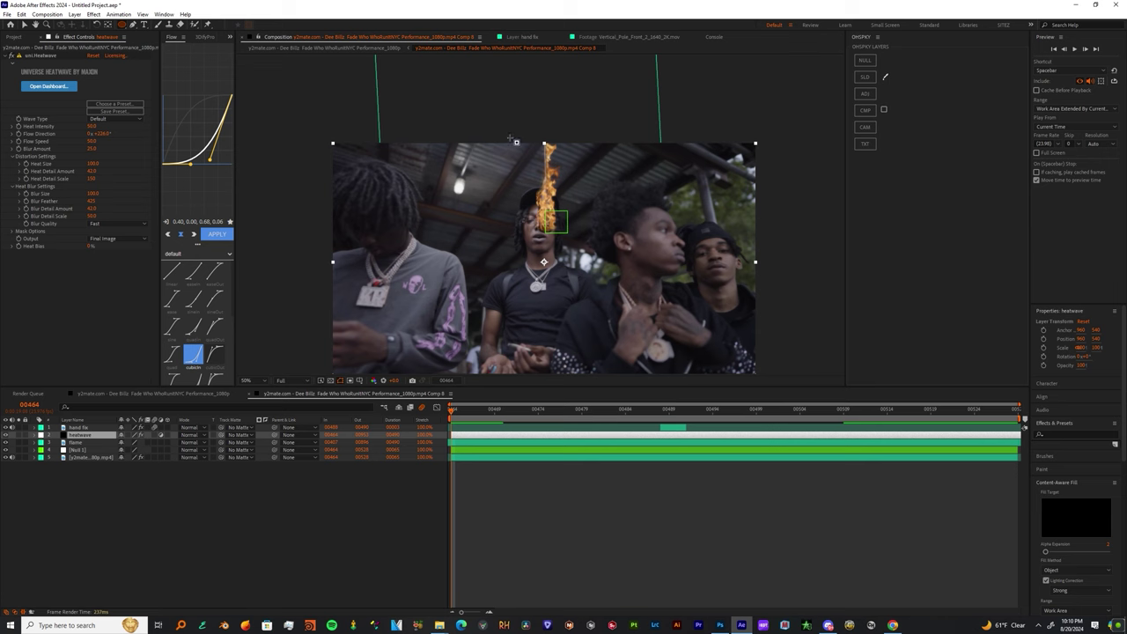
left_click_drag(512, 127, 522, 164)
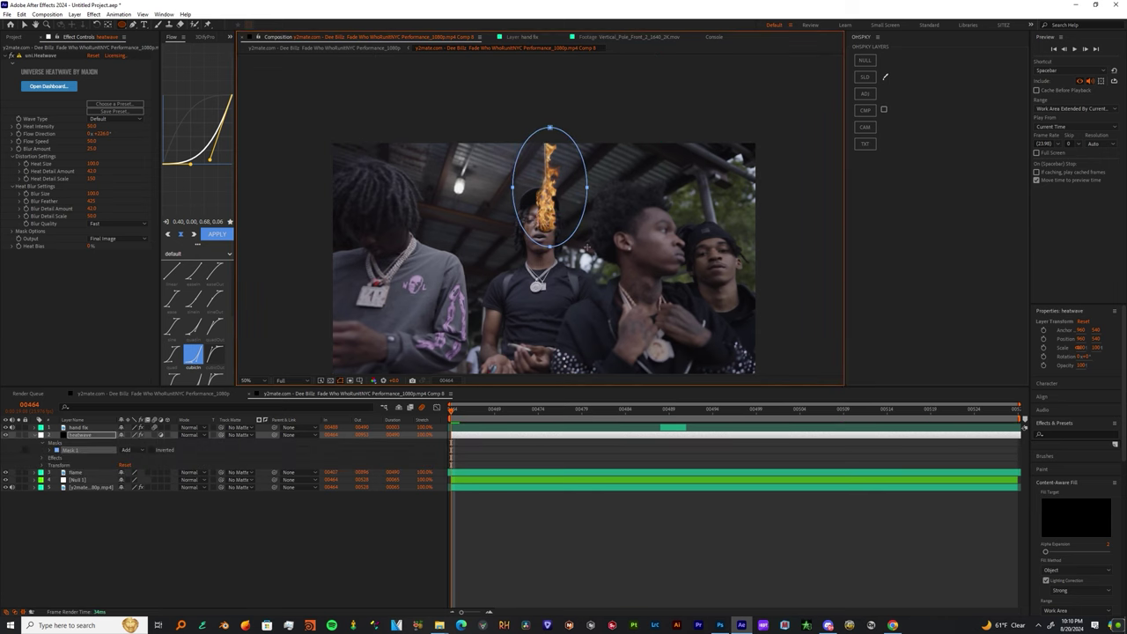
left_click(414, 504)
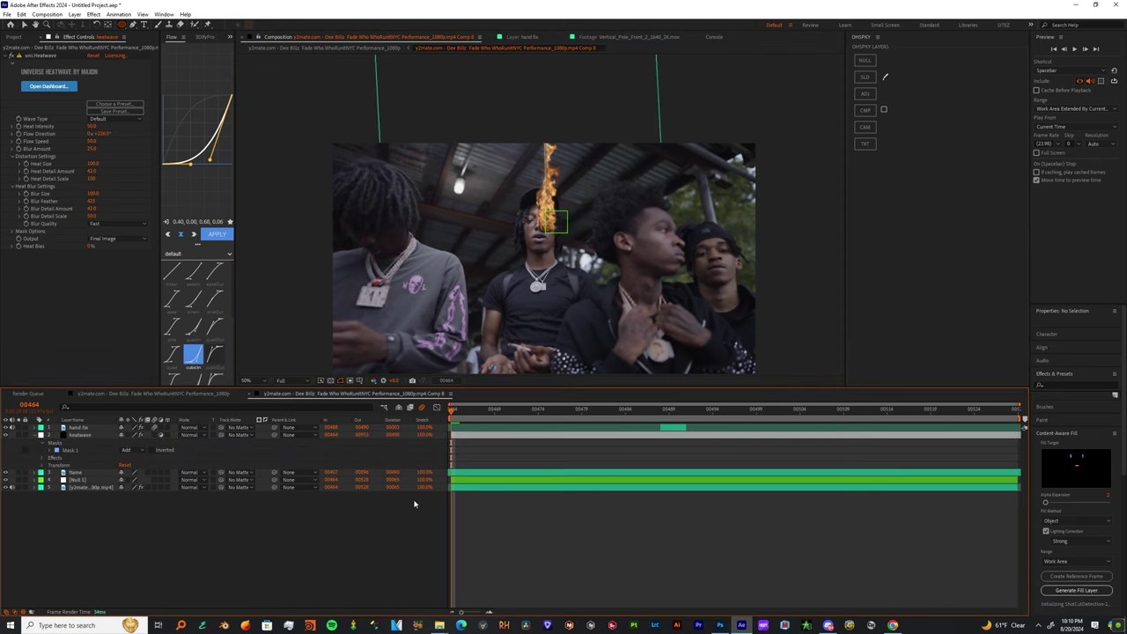
Step: Link the heatwave layer's Position to the tracked Position of Null 1
left_click(78, 435)
left_click_drag(471, 409, 634, 407)
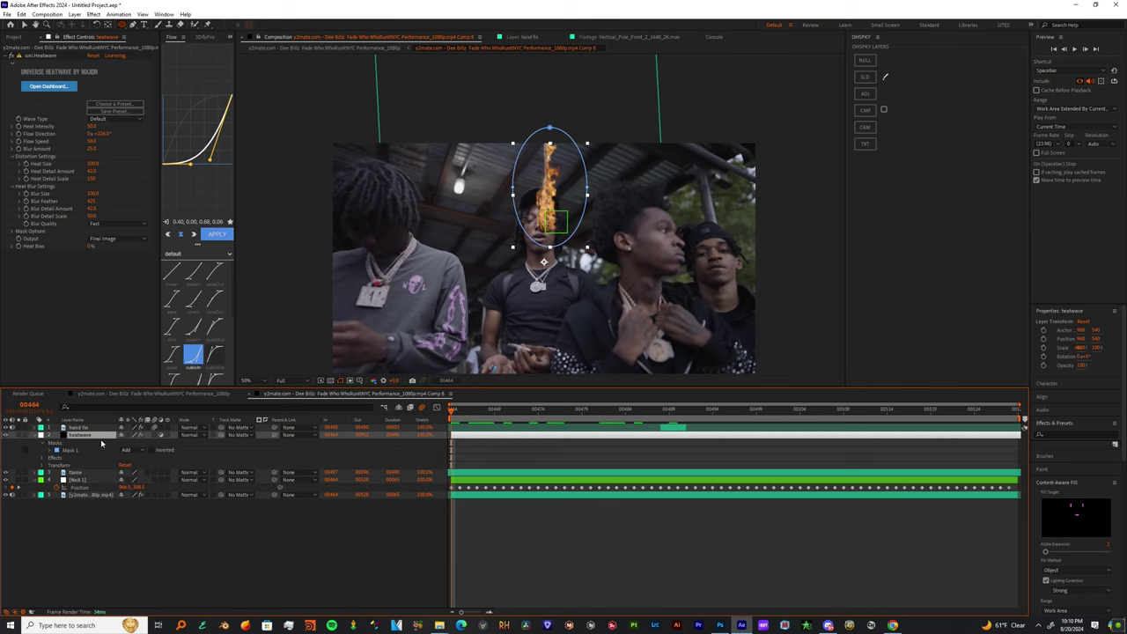
key("p")
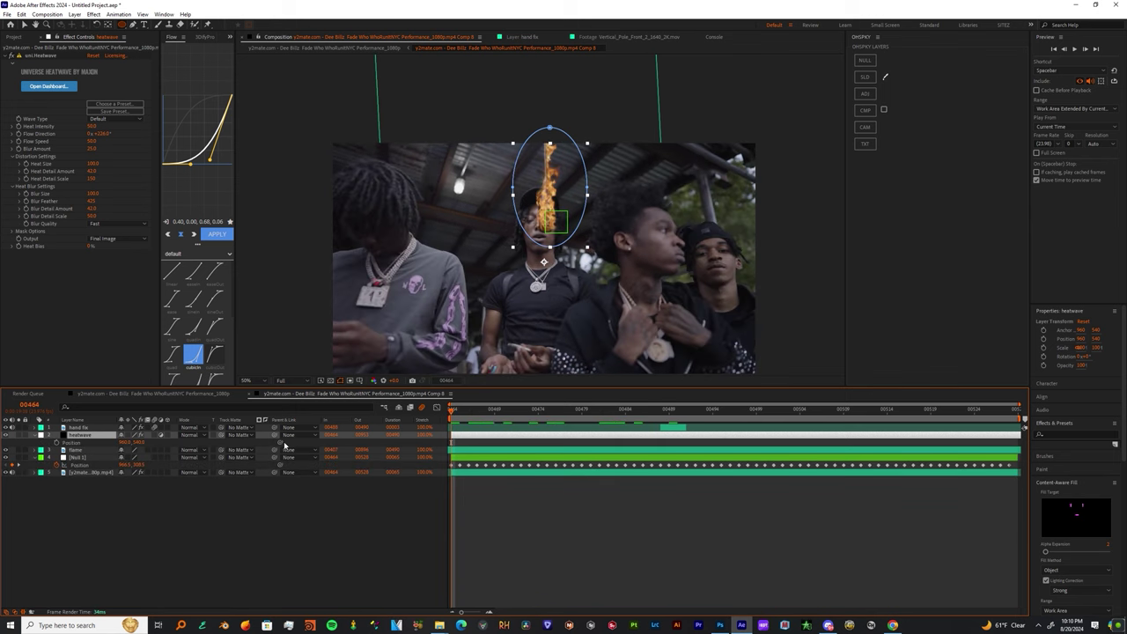
left_click_drag(69, 481, 84, 469)
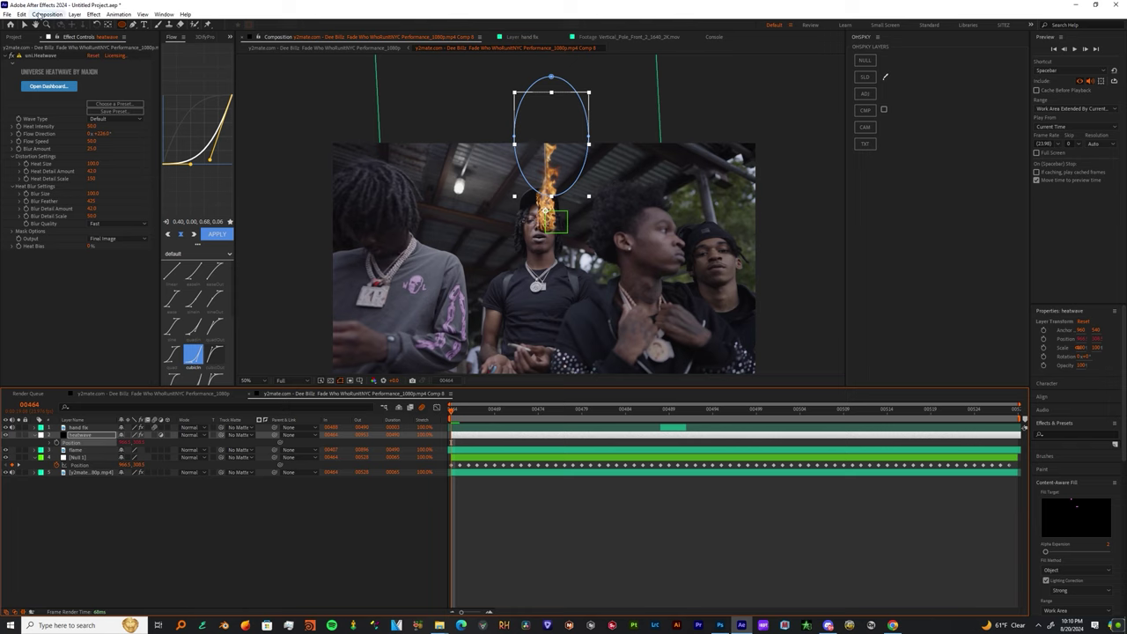
Step: Move the heatwave layer's elliptical mask back over the flame and preview the heat distortion
left_click(25, 25)
left_click(545, 211)
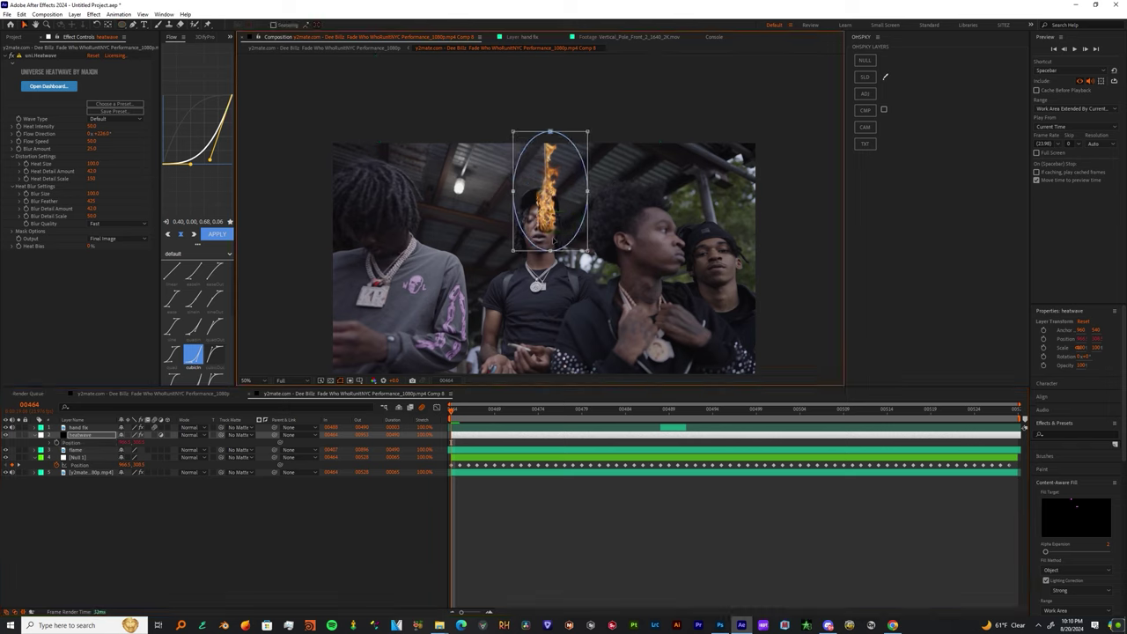
left_click(524, 566)
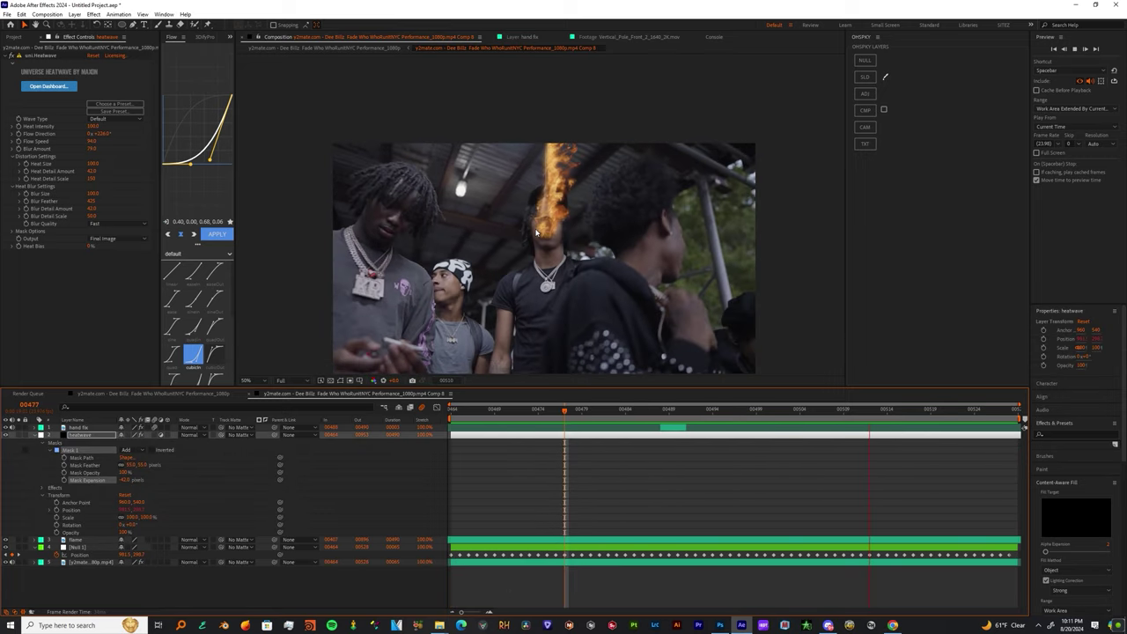
key("space")
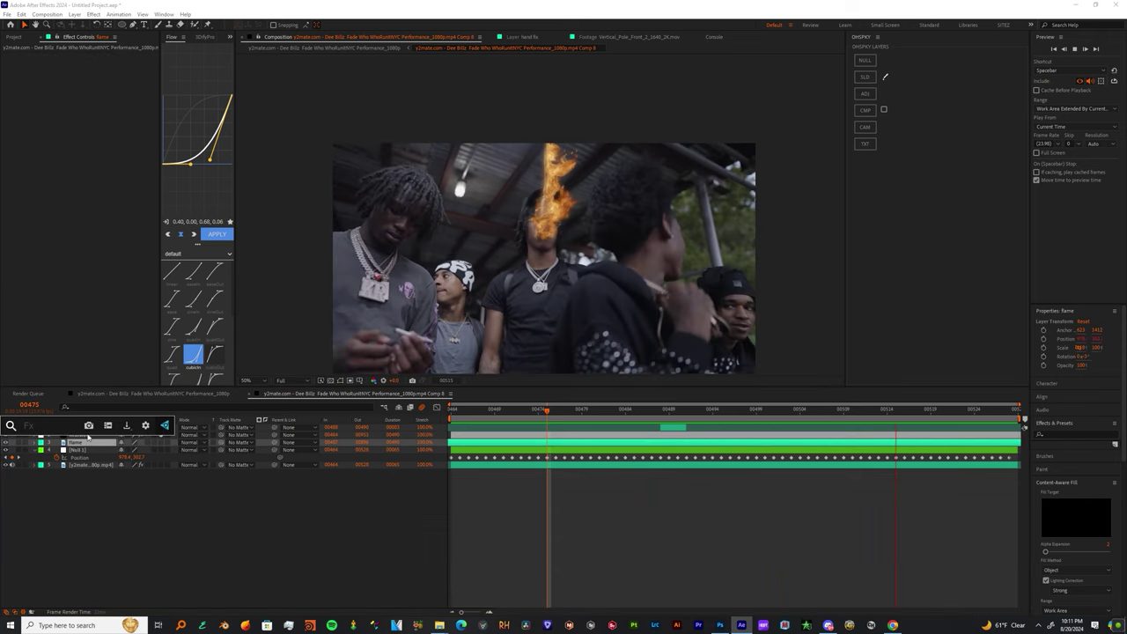
Step: Apply the Optical Glow effect to the flame layer
key("ctrl+space")
type("opt")
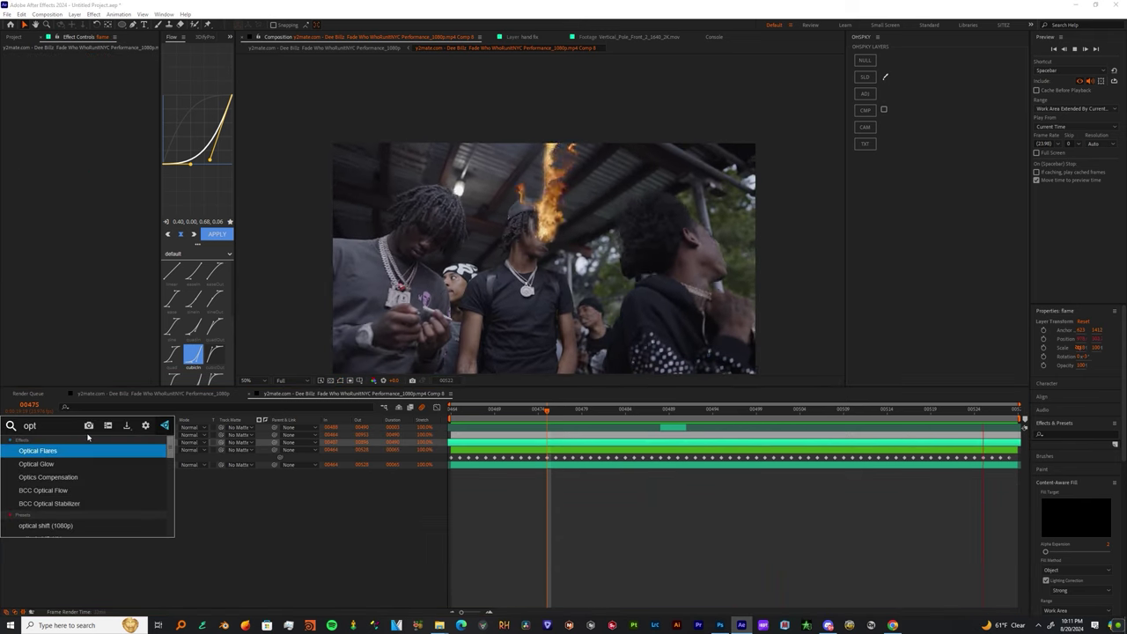
type("ical")
key("Down")
key("Return")
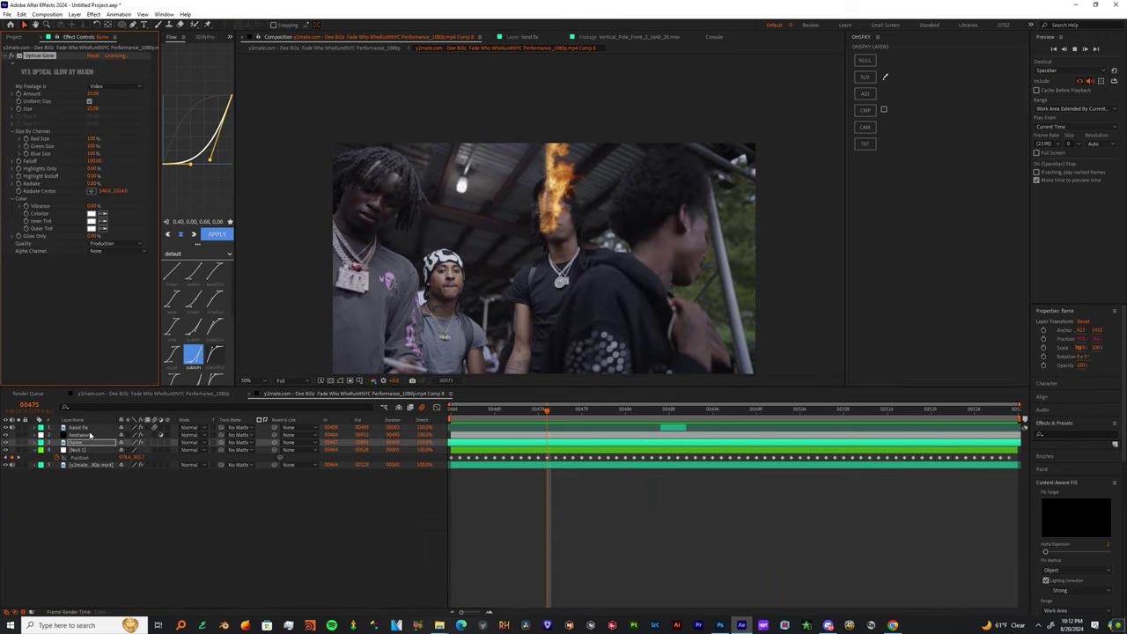
Step: Set the flame's Optical Glow Quality to Extreme and Alpha Channel to Extend (Unmult)
left_click(115, 245)
left_click(115, 286)
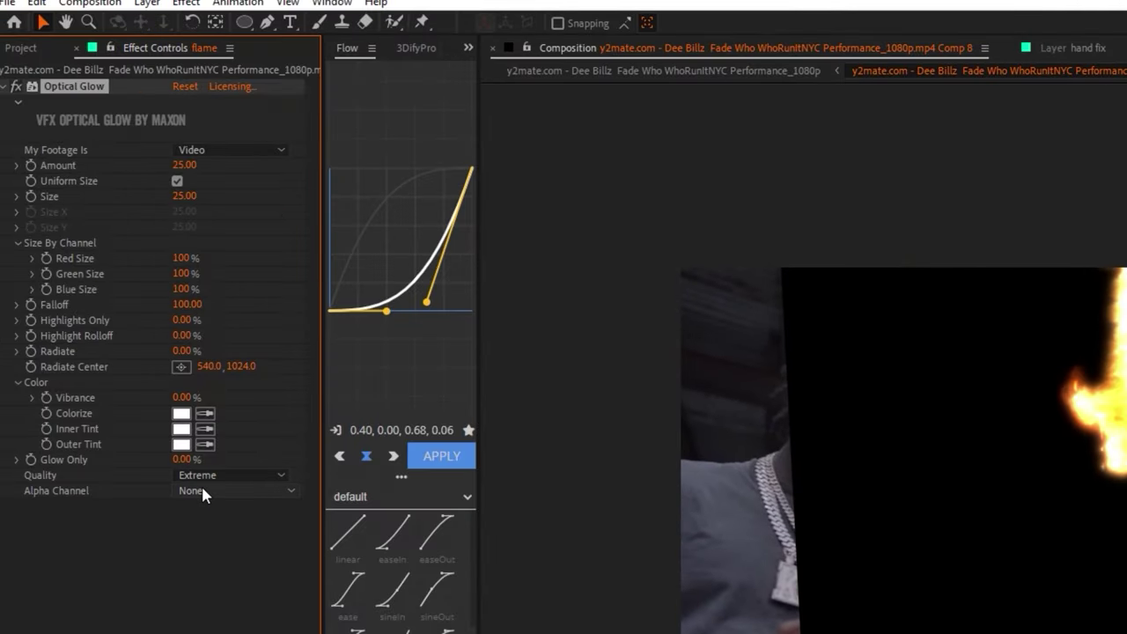
left_click(202, 492)
left_click(202, 550)
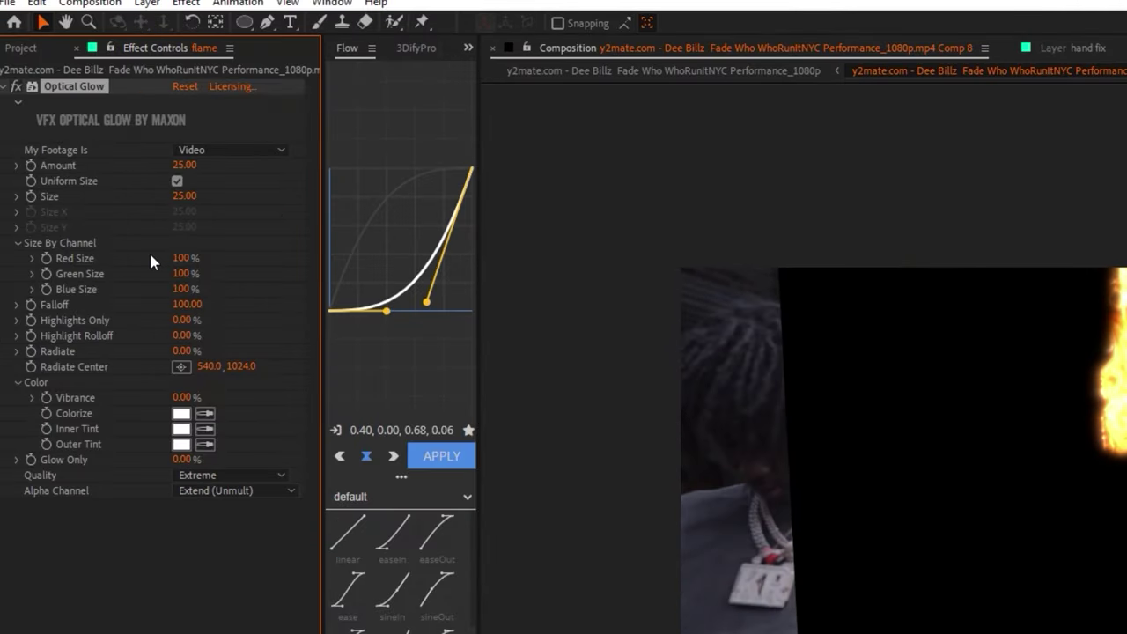
Step: Raise the Highlights Only and Size values of the flame's Optical Glow
key("space")
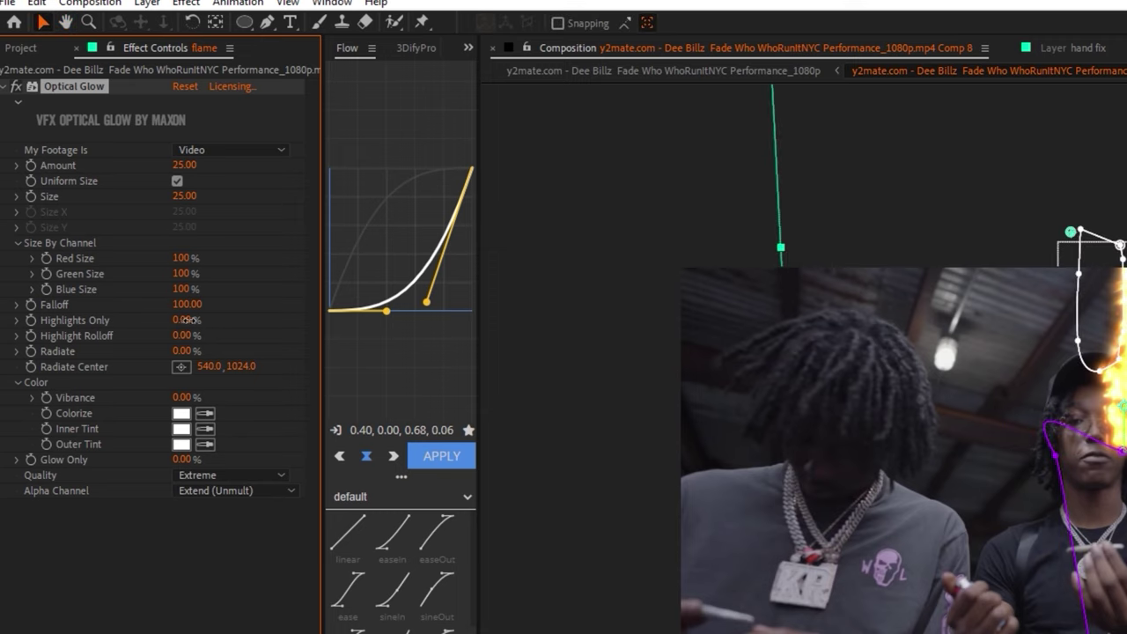
left_click_drag(222, 321, 243, 324)
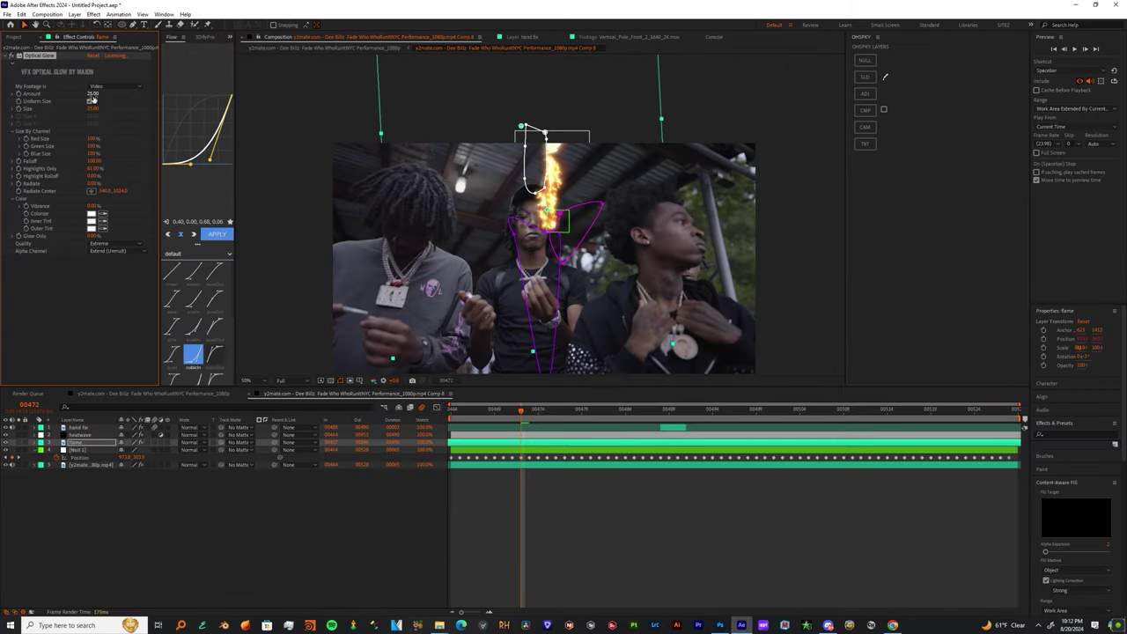
left_click_drag(121, 113, 74, 93)
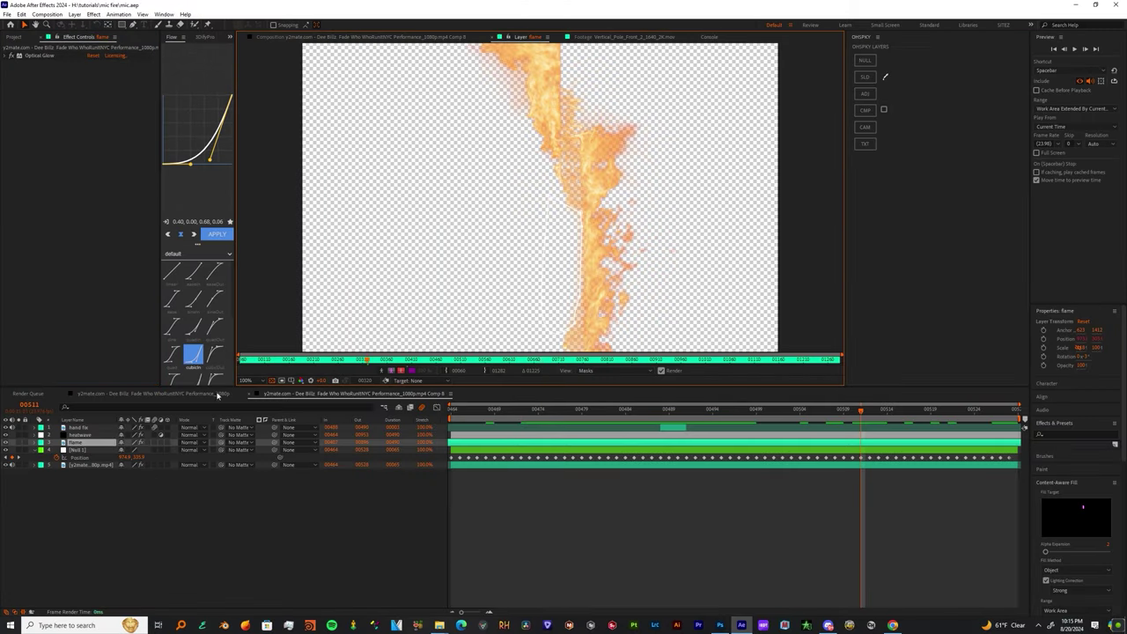
Step: Return to the composition view and set the flame layer's blending mode to Screen
key("space")
left_click(314, 37)
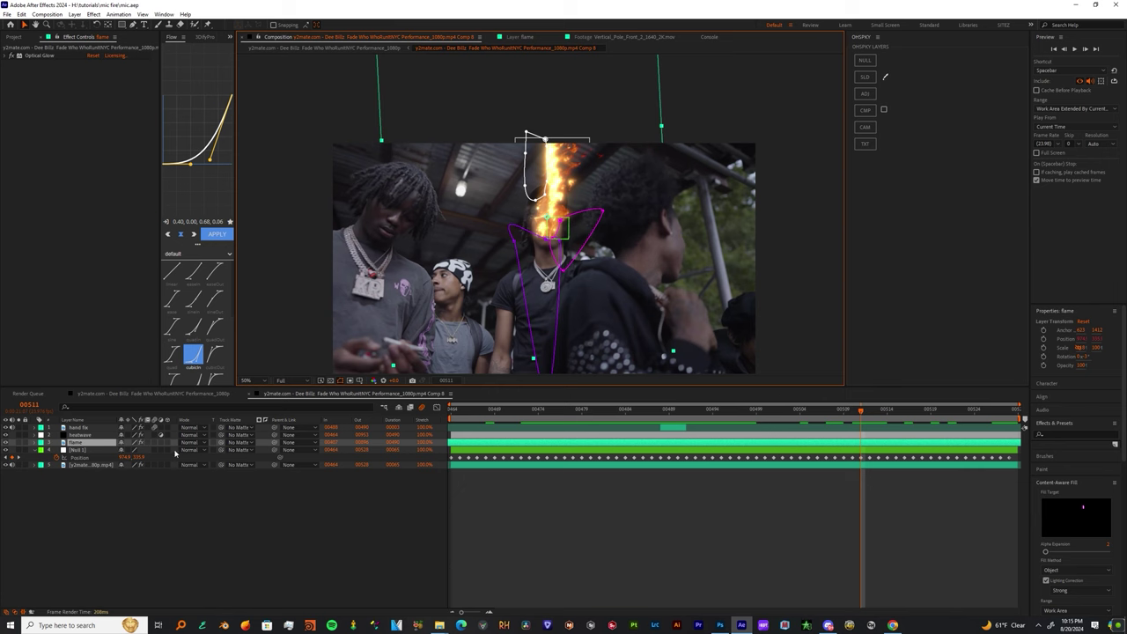
left_click(189, 442)
left_click(210, 170)
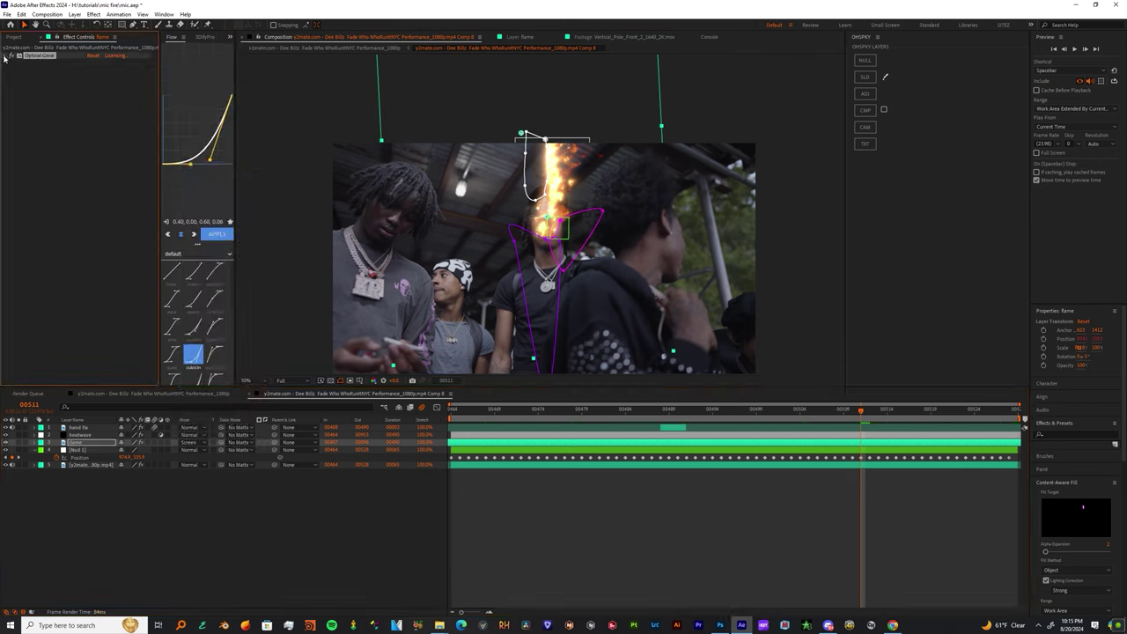
Step: Expand the Optical Glow settings, shift the flame clip in time, and scrub through the composition to review the fire
left_click(13, 55)
key("space")
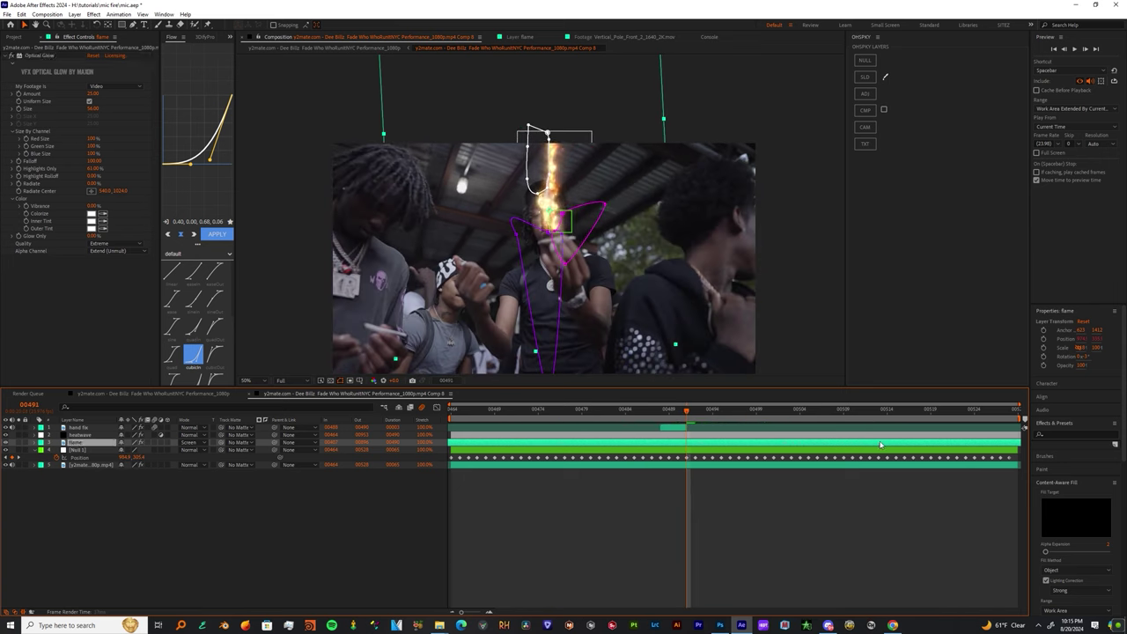
left_click_drag(880, 444, 1001, 444)
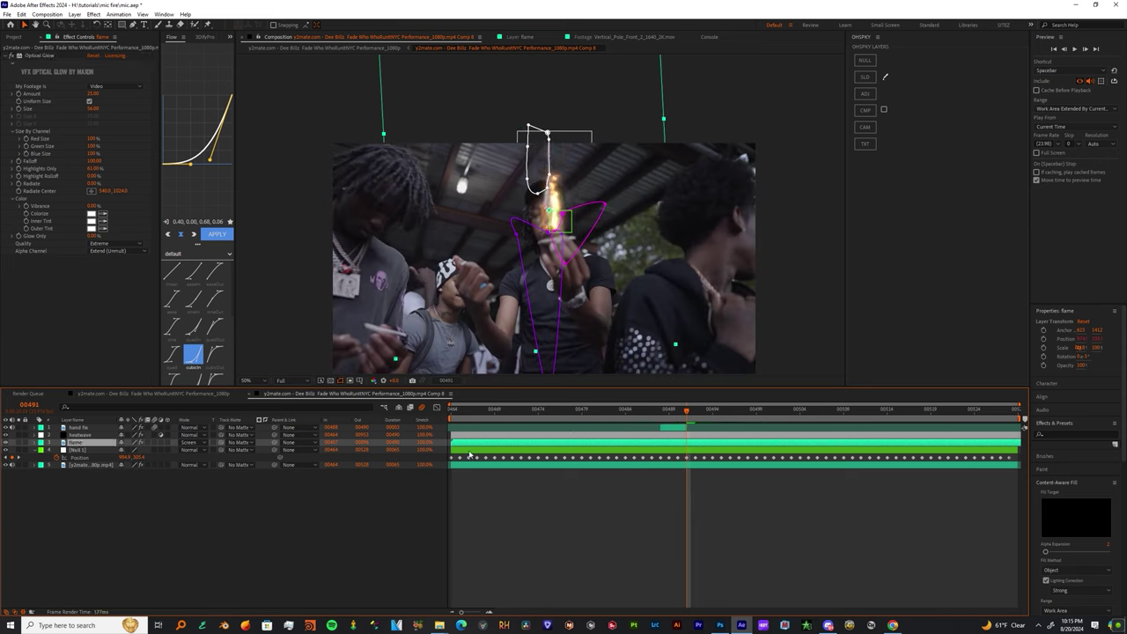
left_click_drag(455, 419, 959, 416)
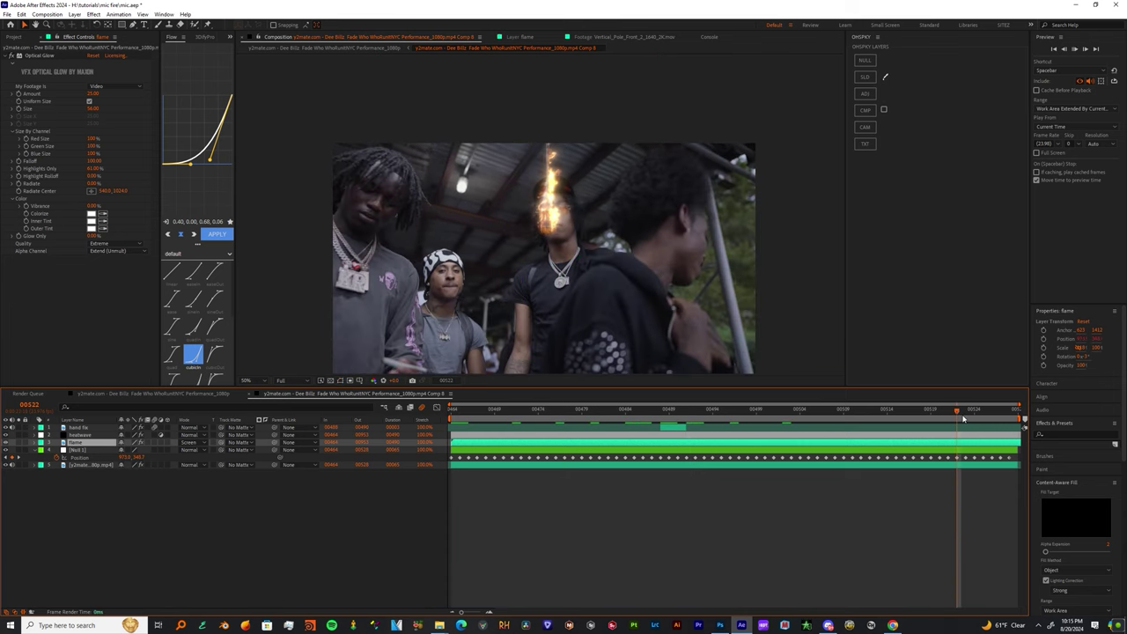